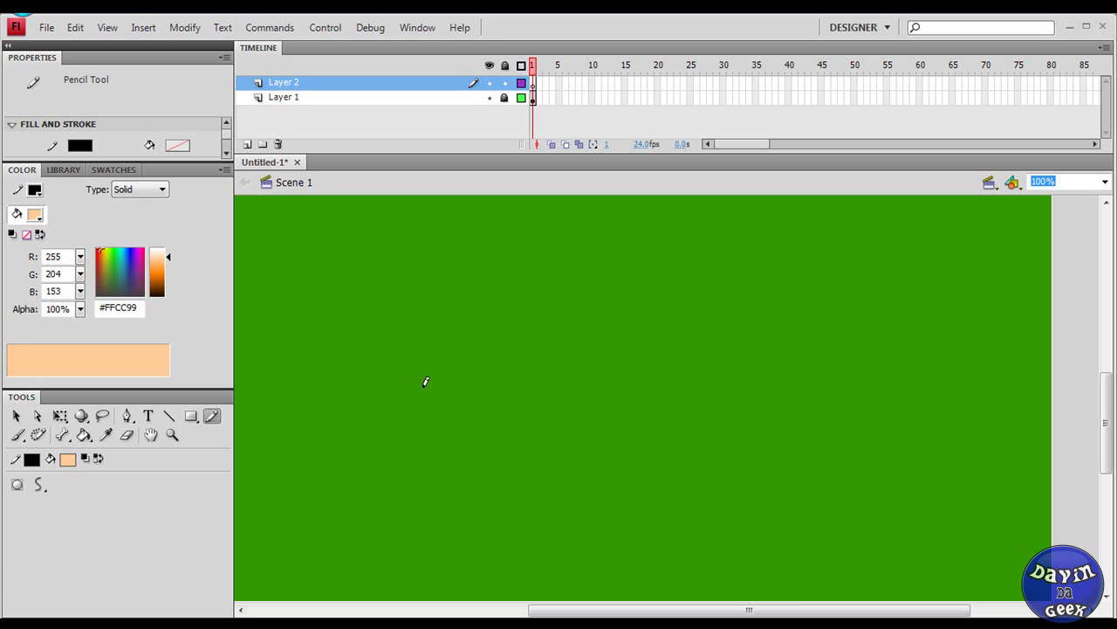
Draw a cartoon arm outline with fist, forearm and upper arm in Layer 2, plus a curved muscle line, using the Pencil tool.
mouse_move(420, 385)
mouse_down()
mouse_move(503, 360)
mouse_move(684, 352)
mouse_move(769, 281)
mouse_move(852, 279)
mouse_move(873, 262)
mouse_move(920, 258)
mouse_move(952, 281)
mouse_move(957, 324)
mouse_move(917, 402)
mouse_move(848, 456)
mouse_move(769, 473)
mouse_move(694, 460)
mouse_up()
mouse_move(421, 385)
mouse_down()
mouse_move(420, 342)
mouse_move(382, 323)
mouse_move(370, 346)
mouse_move(317, 354)
mouse_move(309, 378)
mouse_move(345, 407)
mouse_move(364, 403)
mouse_move(350, 451)
mouse_move(415, 453)
mouse_move(421, 474)
mouse_move(454, 475)
mouse_move(464, 455)
mouse_move(626, 475)
mouse_move(696, 455)
mouse_up()
drag(725, 380, 839, 312)
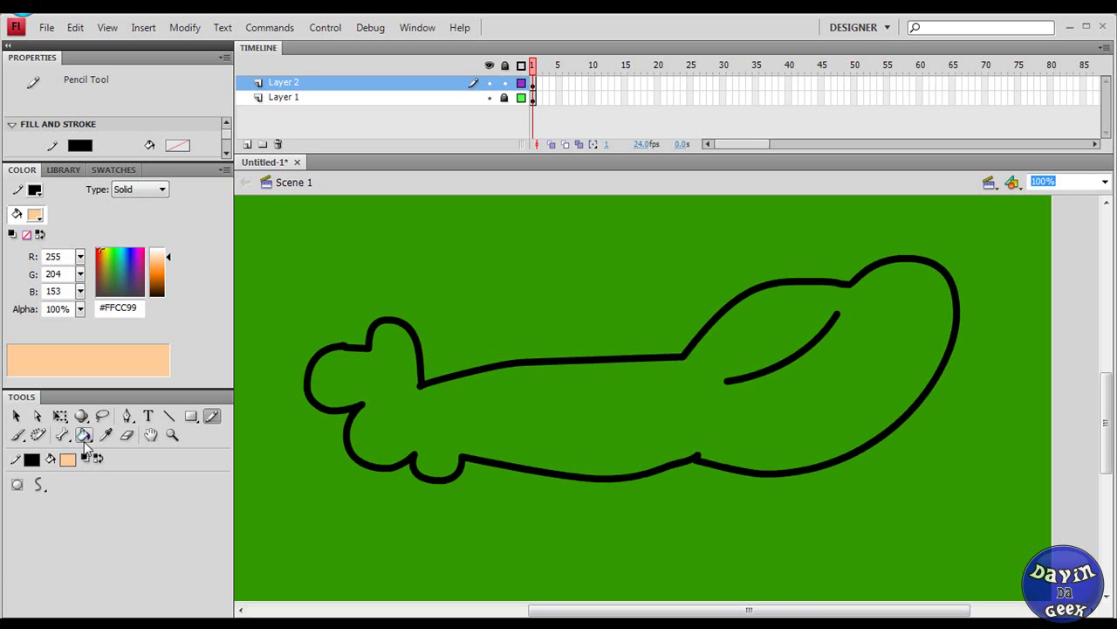
Fill the arm outline with skin color #FFCC99 using the Paint Bucket tool set to close gaps.
click(85, 438)
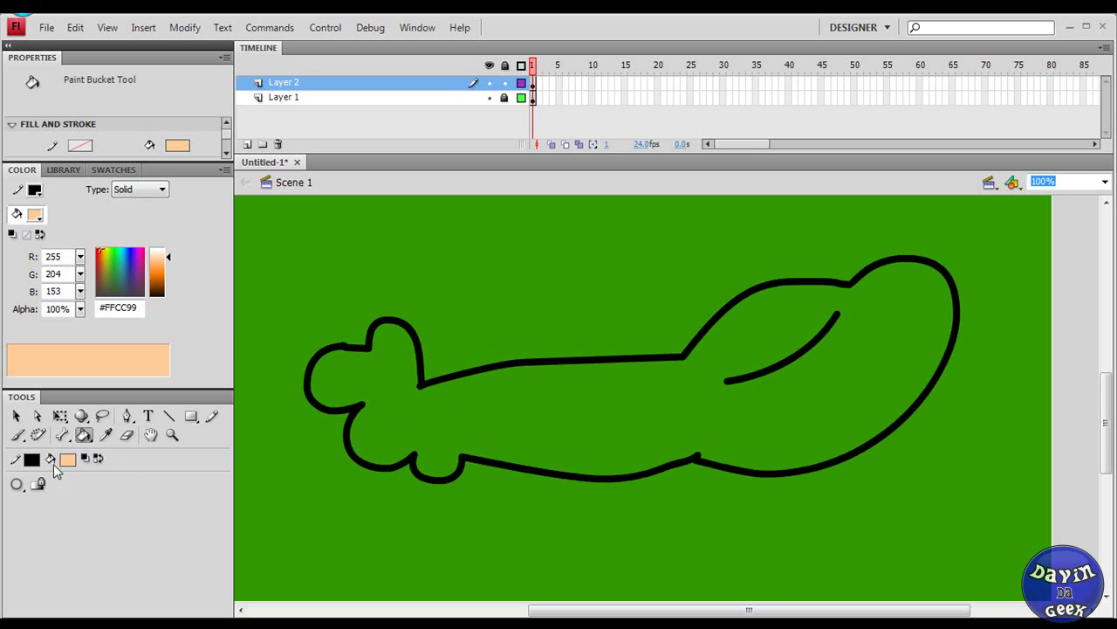
click(68, 459)
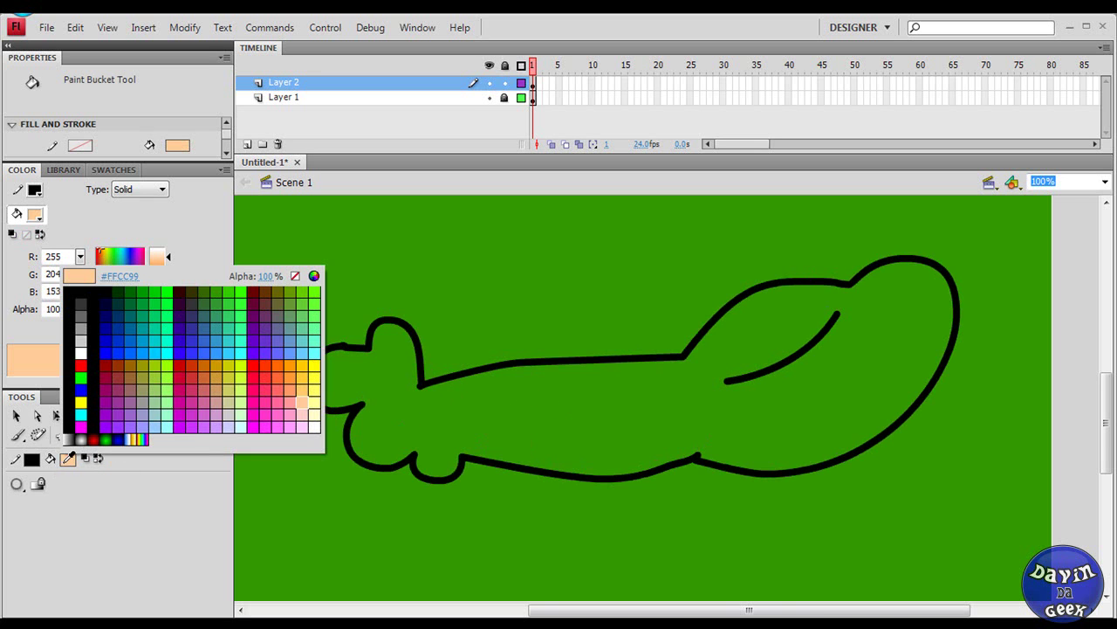
click(301, 402)
click(16, 485)
click(50, 519)
click(594, 403)
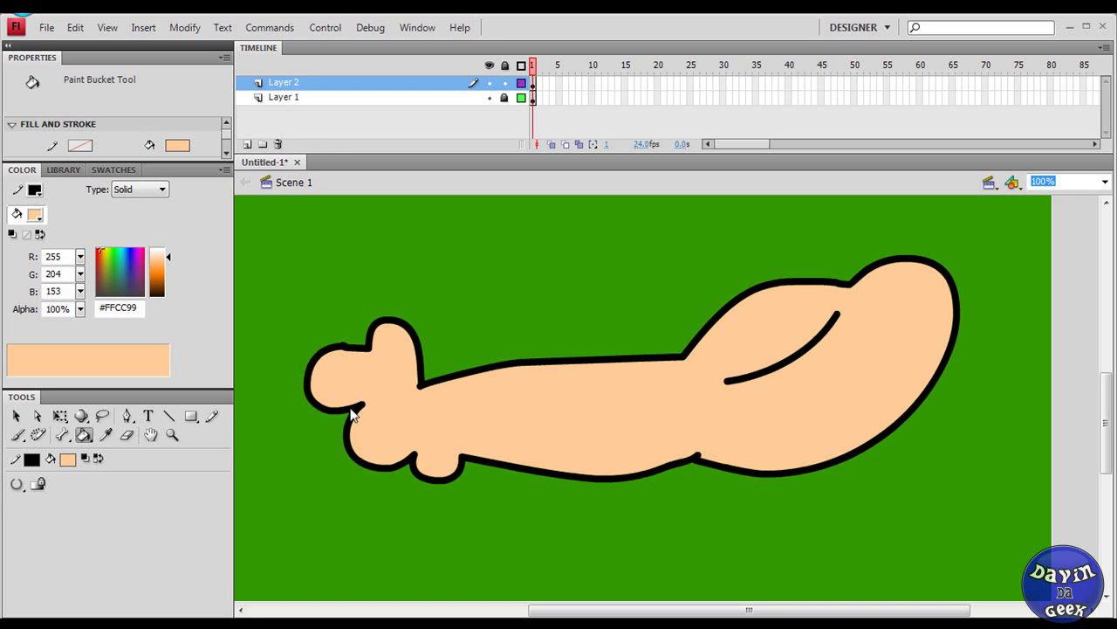
scroll(559, 466, up, 2)
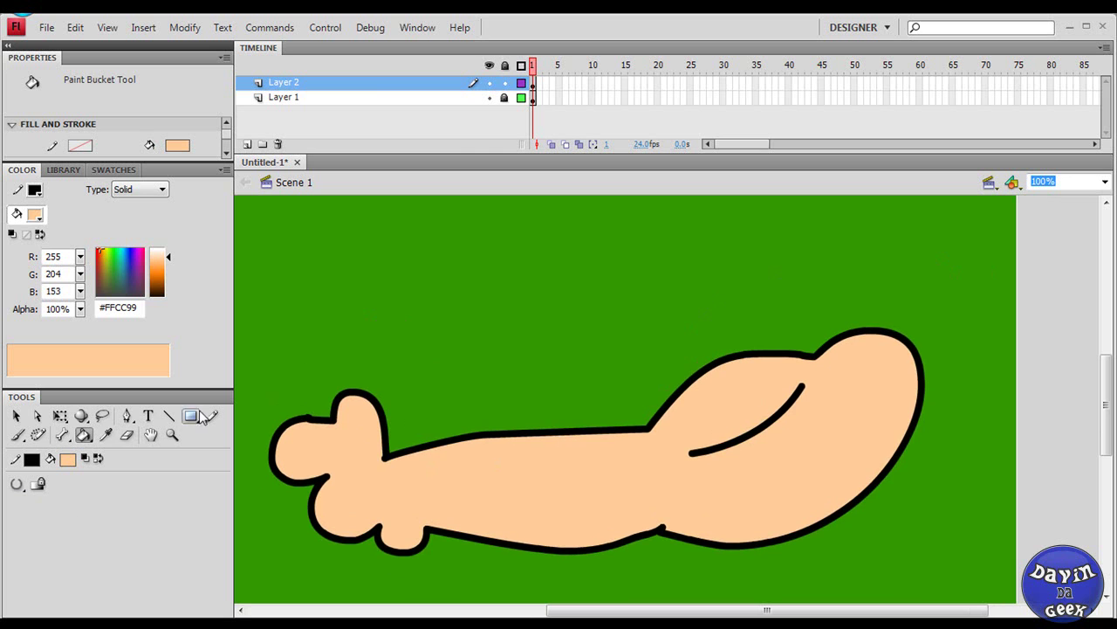
click(62, 435)
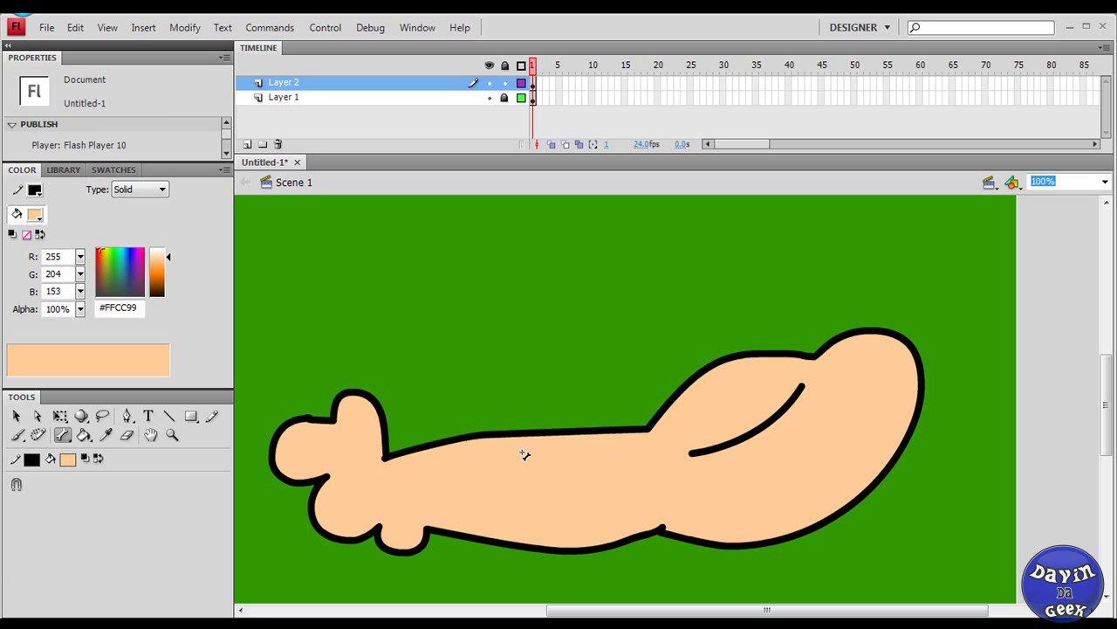
click(62, 435)
click(62, 435)
click(874, 375)
Select the whole arm shape and add two connected bones, from shoulder to elbow and from elbow to wrist.
click(17, 416)
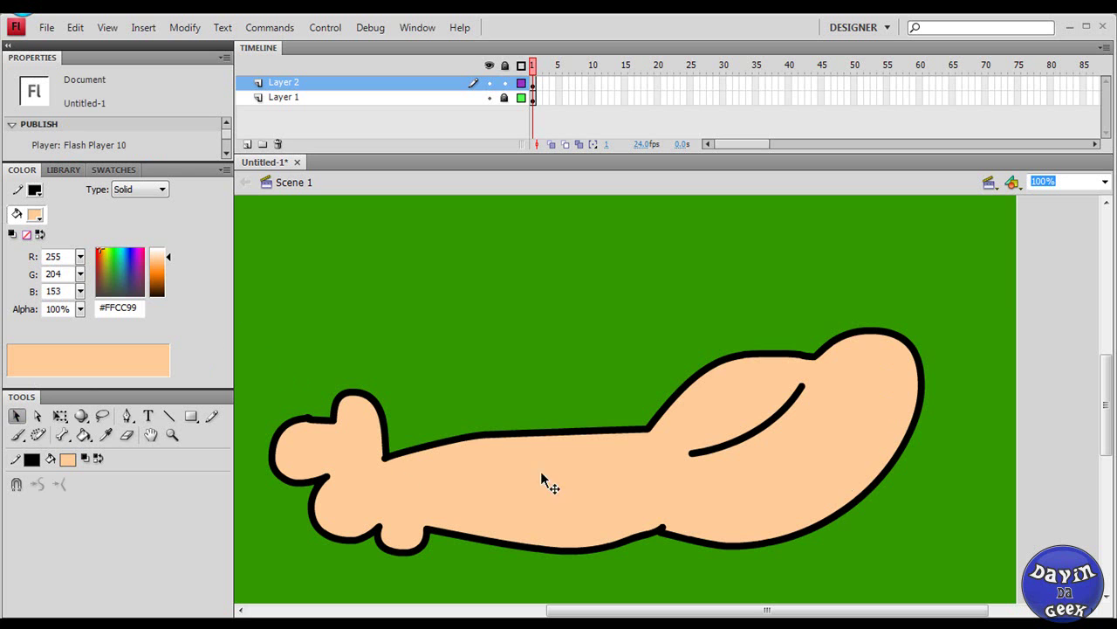
drag(261, 378, 1017, 509)
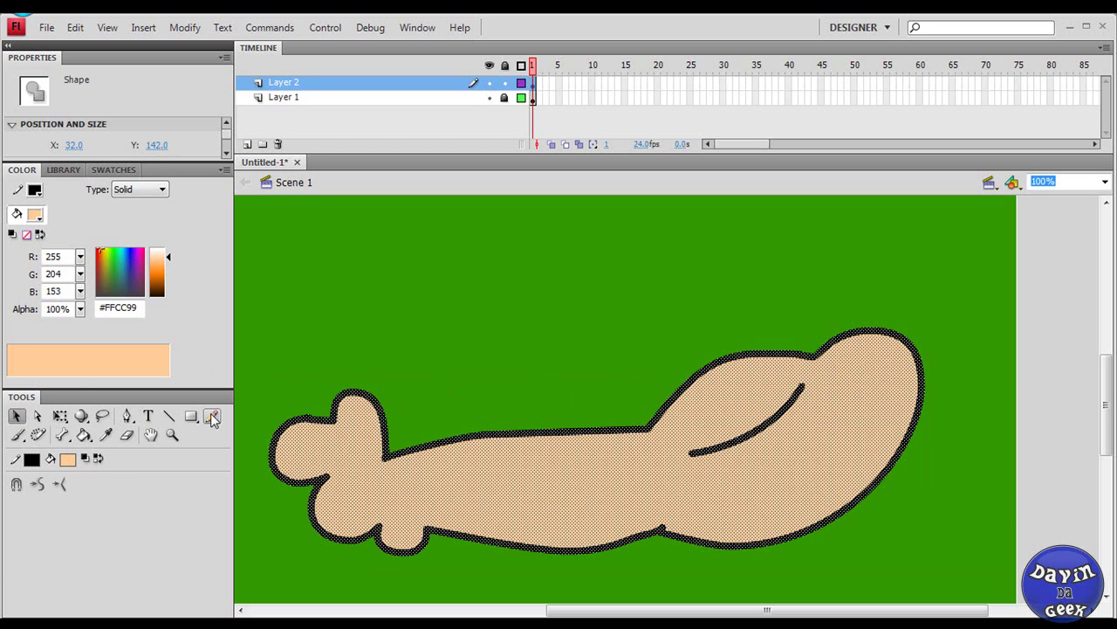
click(62, 435)
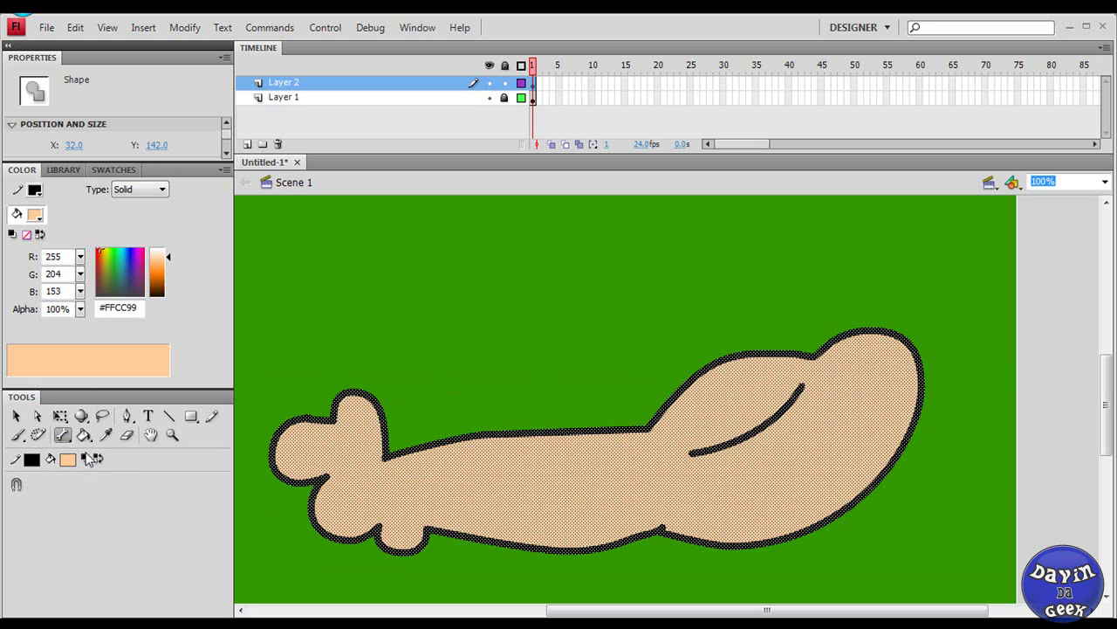
click(883, 362)
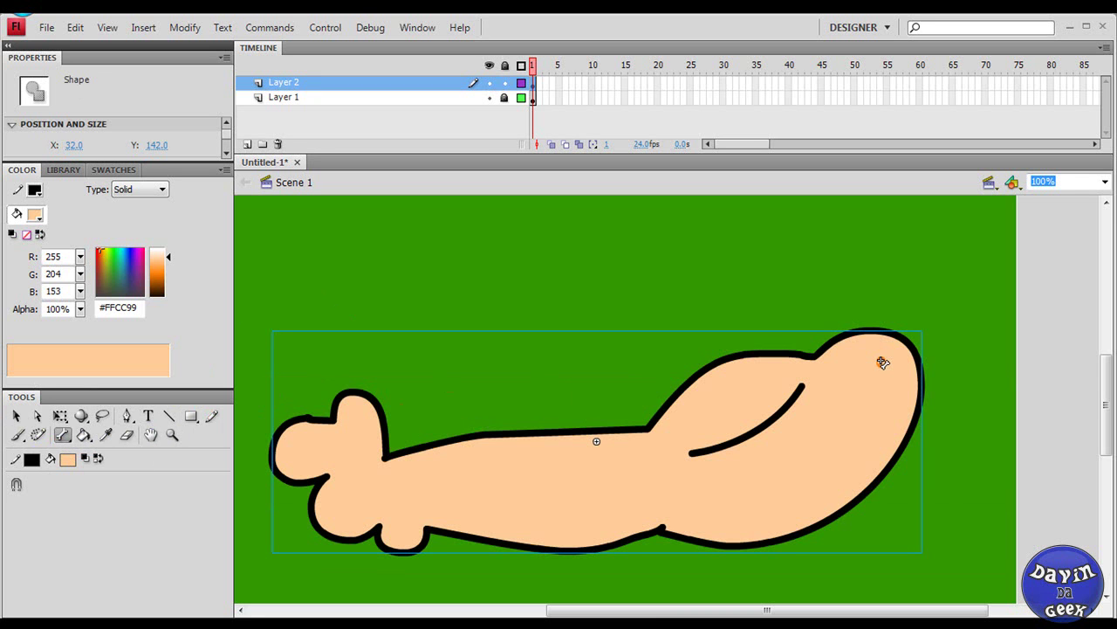
drag(882, 363, 666, 487)
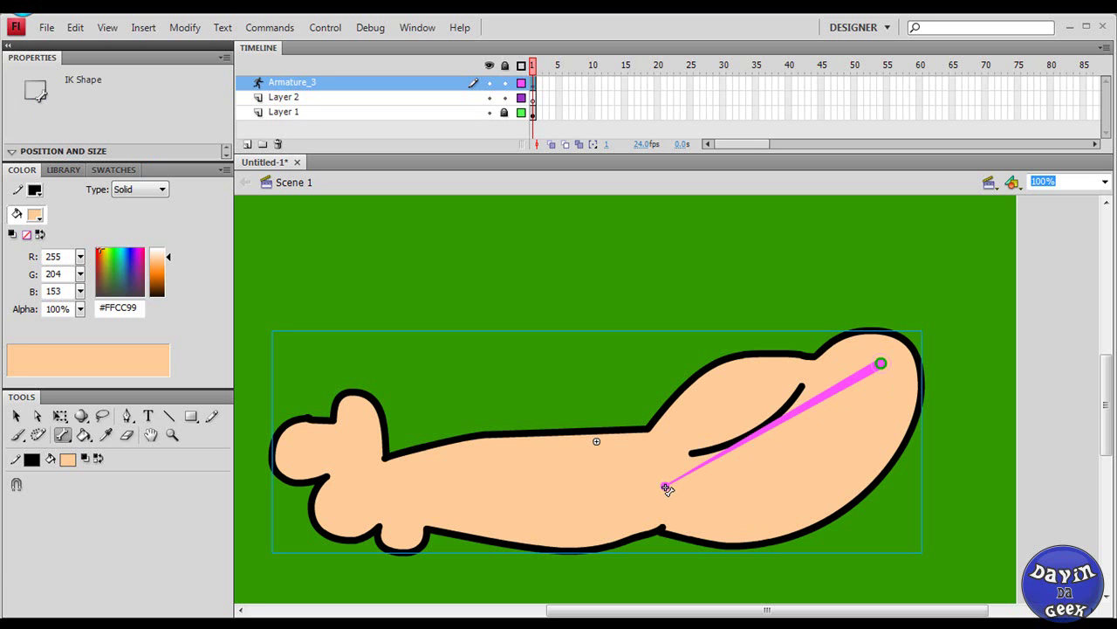
drag(666, 488, 406, 486)
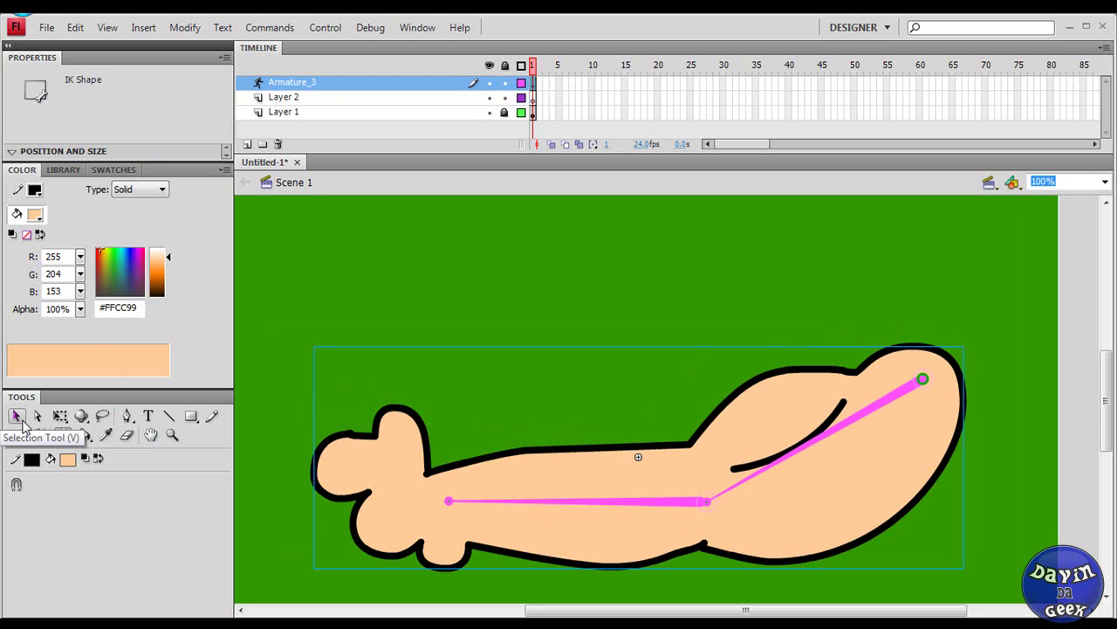
Pose the arm with its forearm bone: bend it upward at the elbow, straighten it, and bend it slightly again.
click(16, 416)
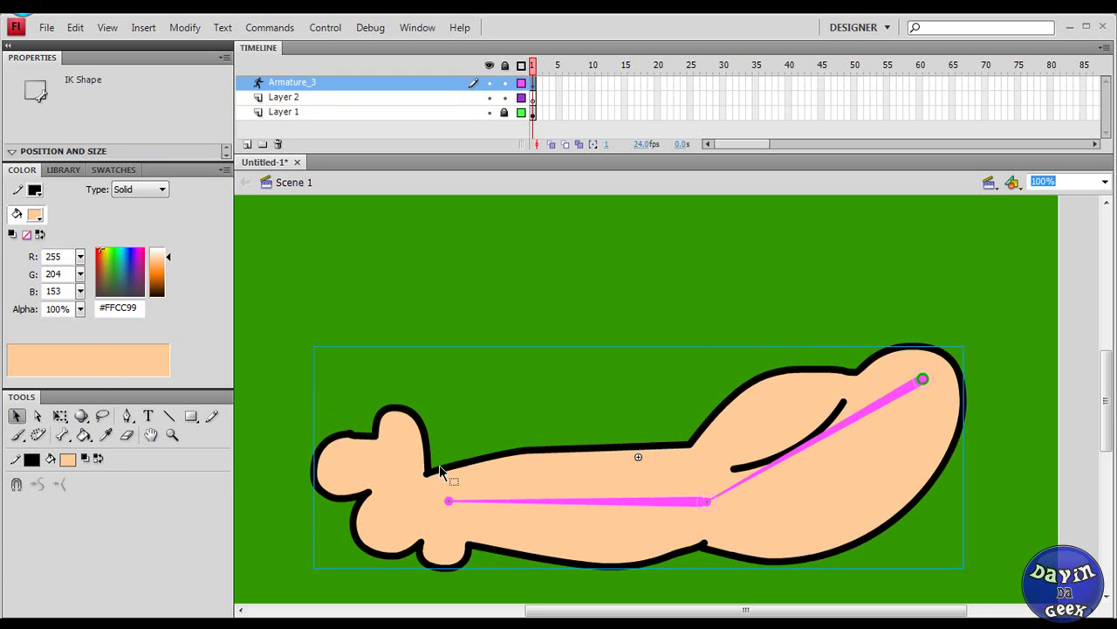
text(50)
key(Return)
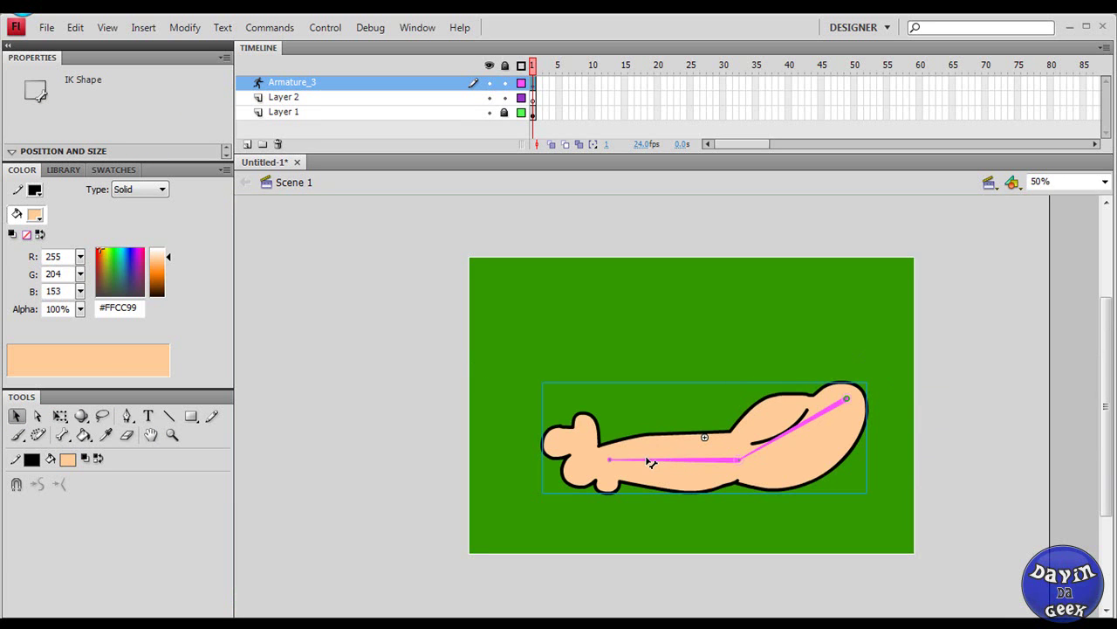
key(ctrl+1)
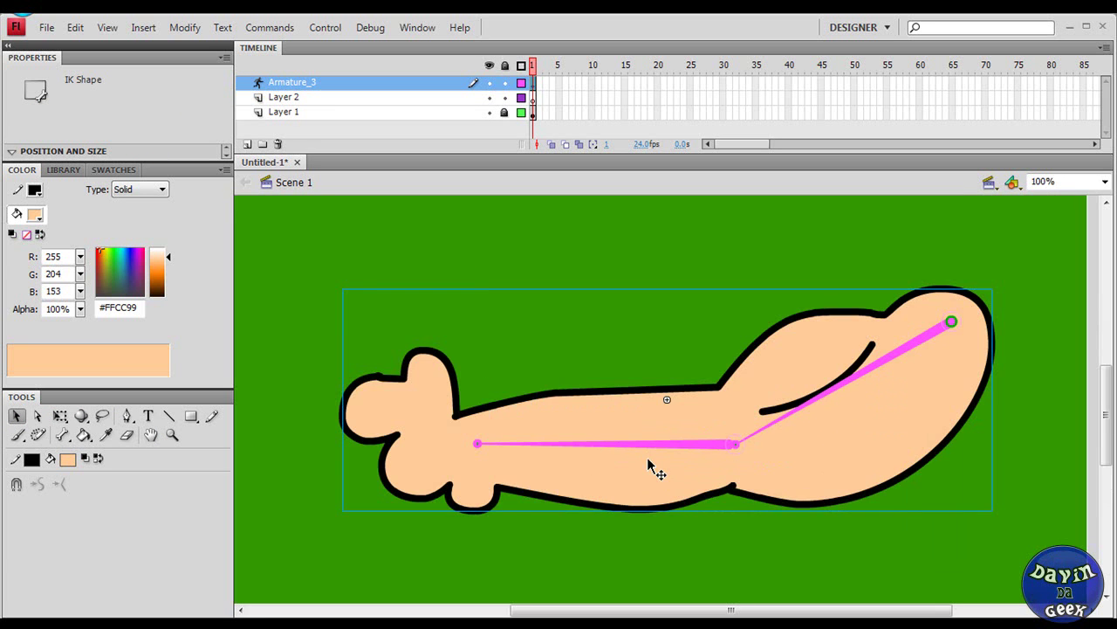
drag(479, 450, 724, 409)
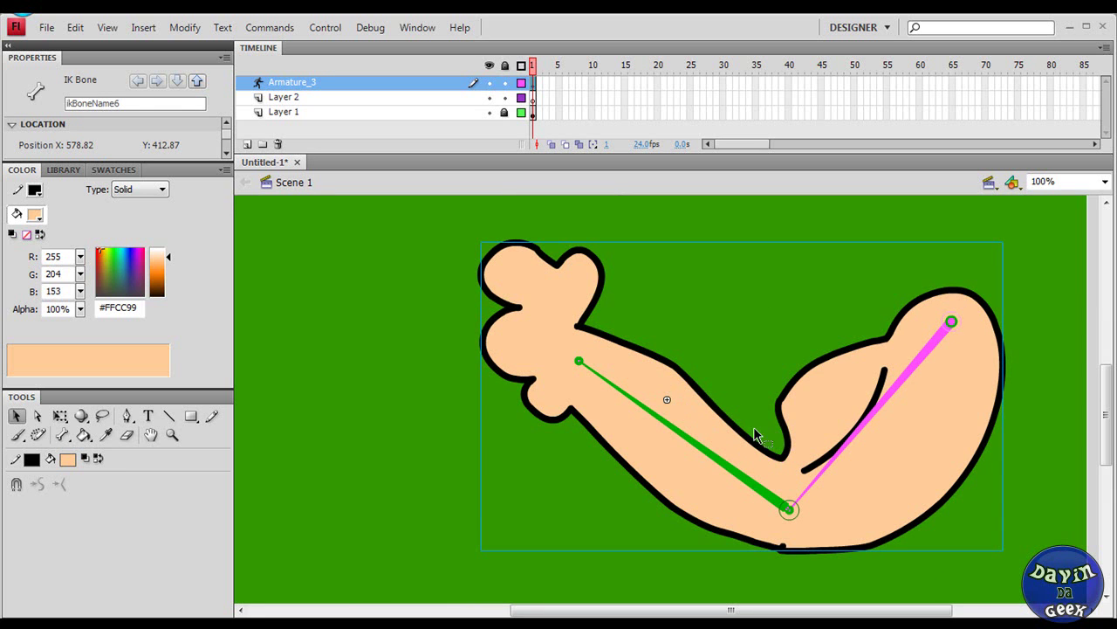
drag(580, 364, 471, 372)
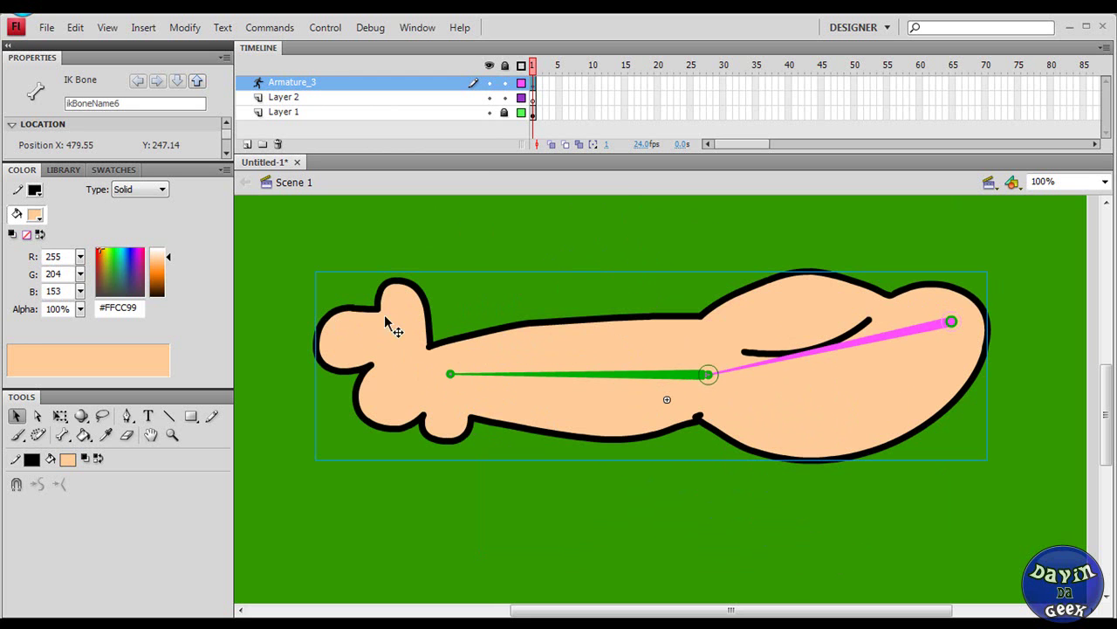
drag(456, 382, 420, 260)
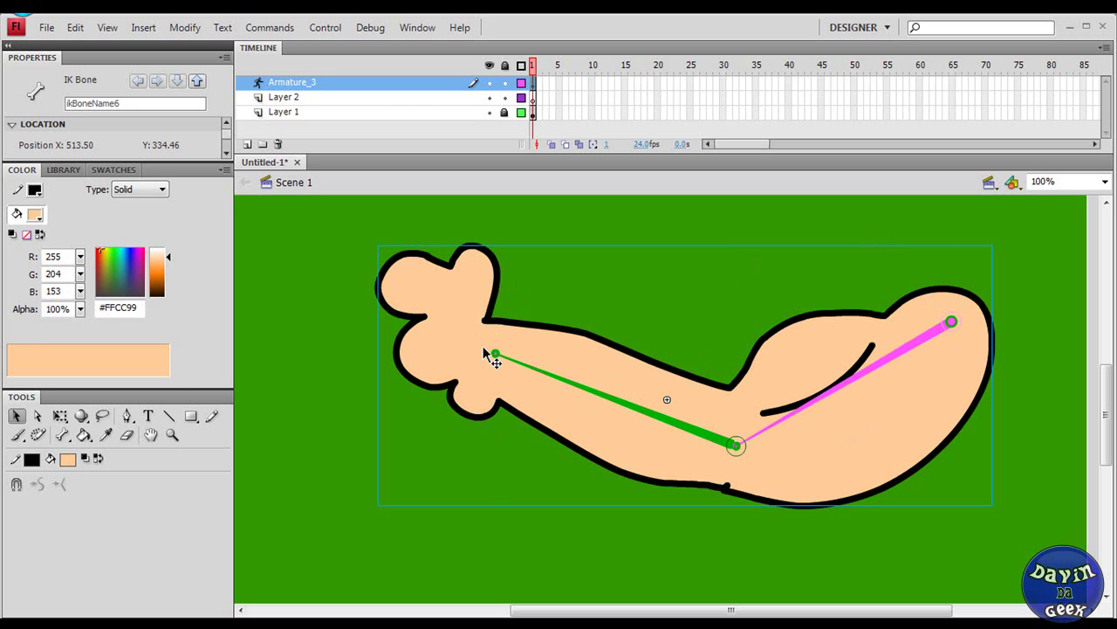
Delete the arm's armature layer and select frame 1 of Layer 2.
drag(392, 87, 278, 145)
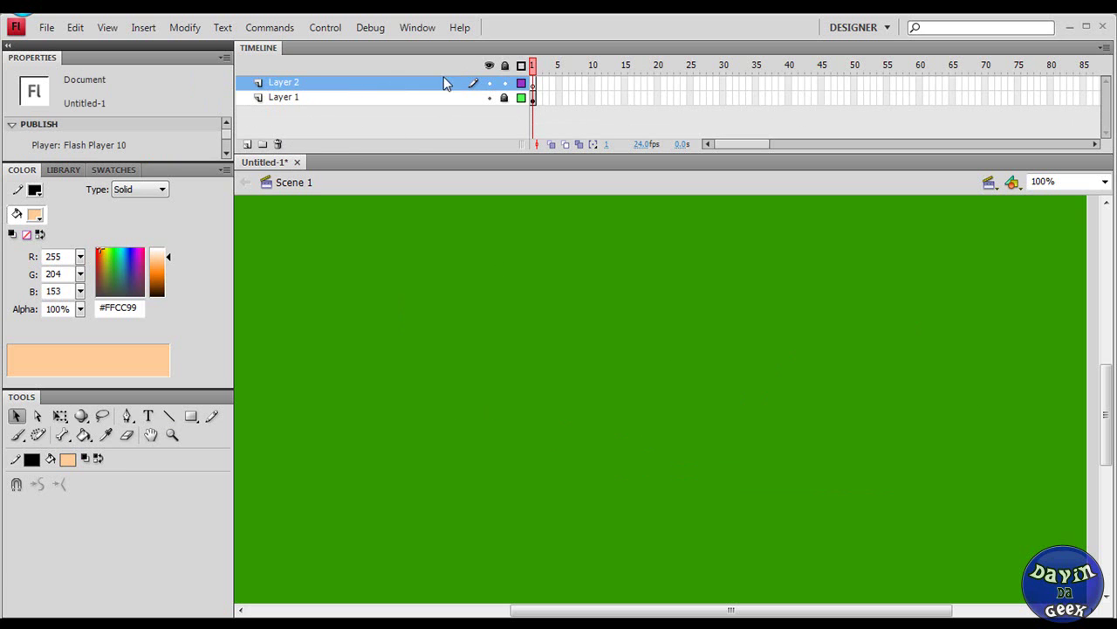
click(535, 84)
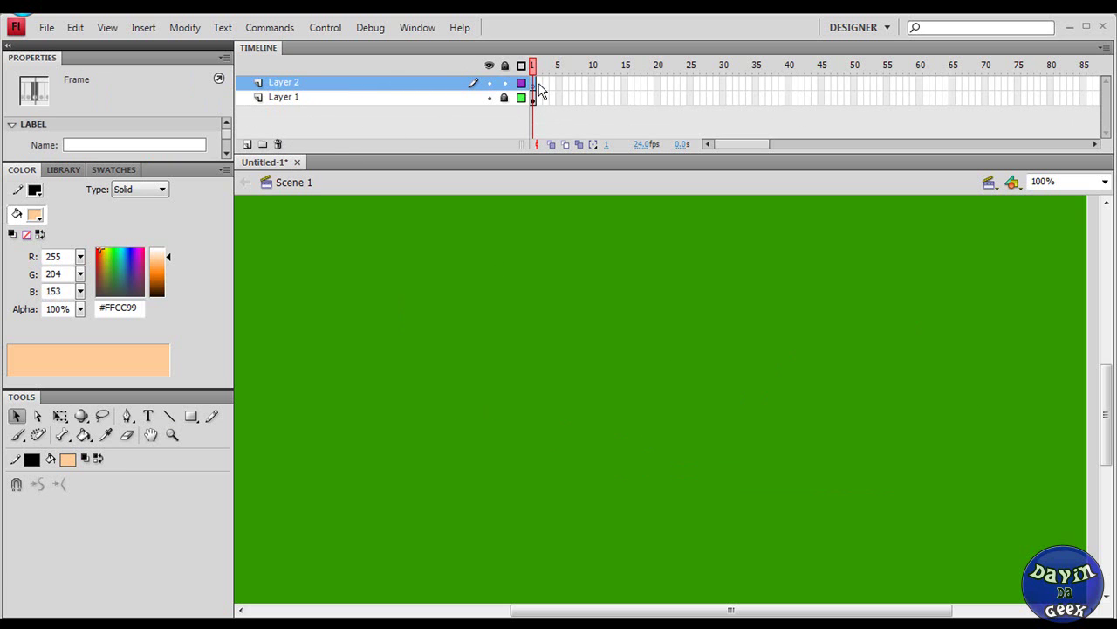
Draw a closed cartoon hand outline on the pasteboard below the stage with the Pencil tool and fill it with #FFCC99.
click(211, 416)
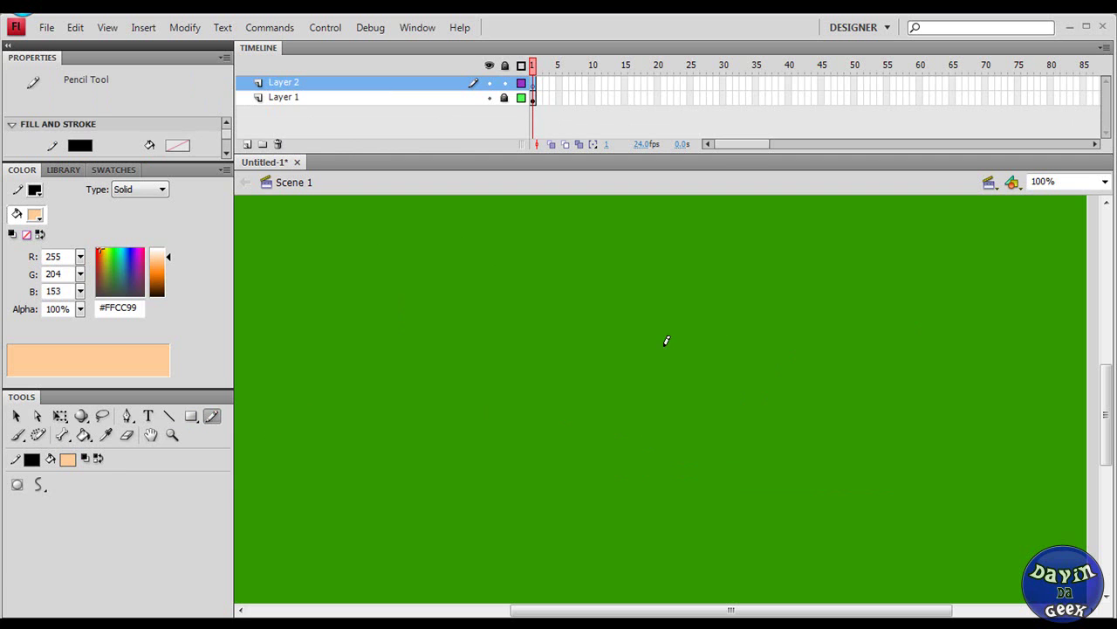
drag(614, 434, 727, 159)
scroll(626, 324, down, 2)
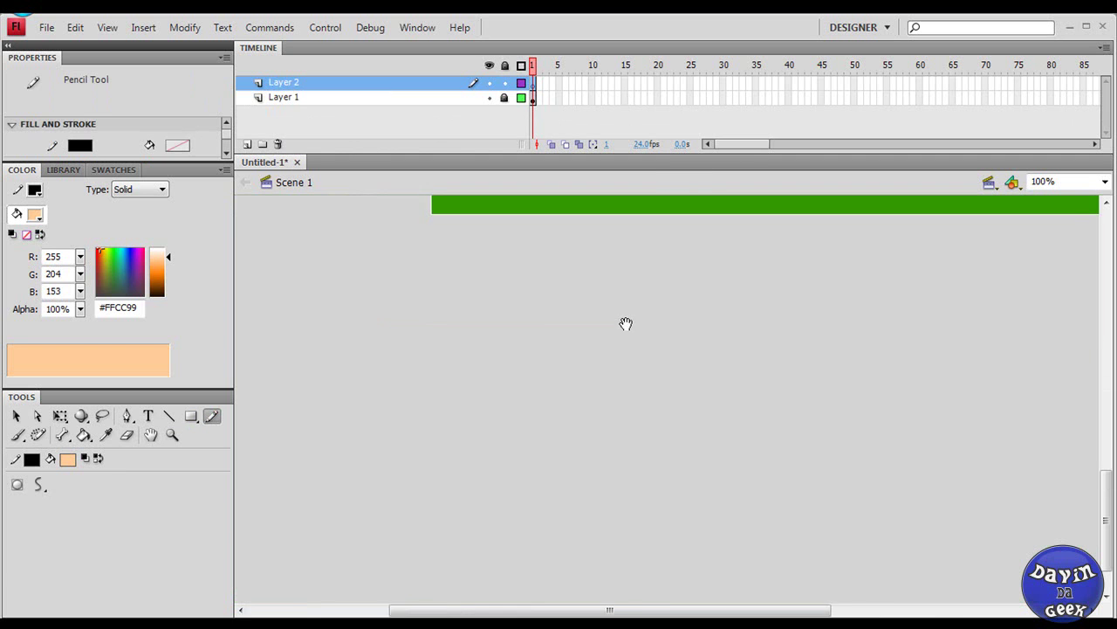
mouse_move(492, 488)
mouse_down()
mouse_move(389, 434)
mouse_move(369, 486)
mouse_move(279, 522)
mouse_move(341, 556)
mouse_move(343, 586)
mouse_up()
scroll(388, 412, down, 2)
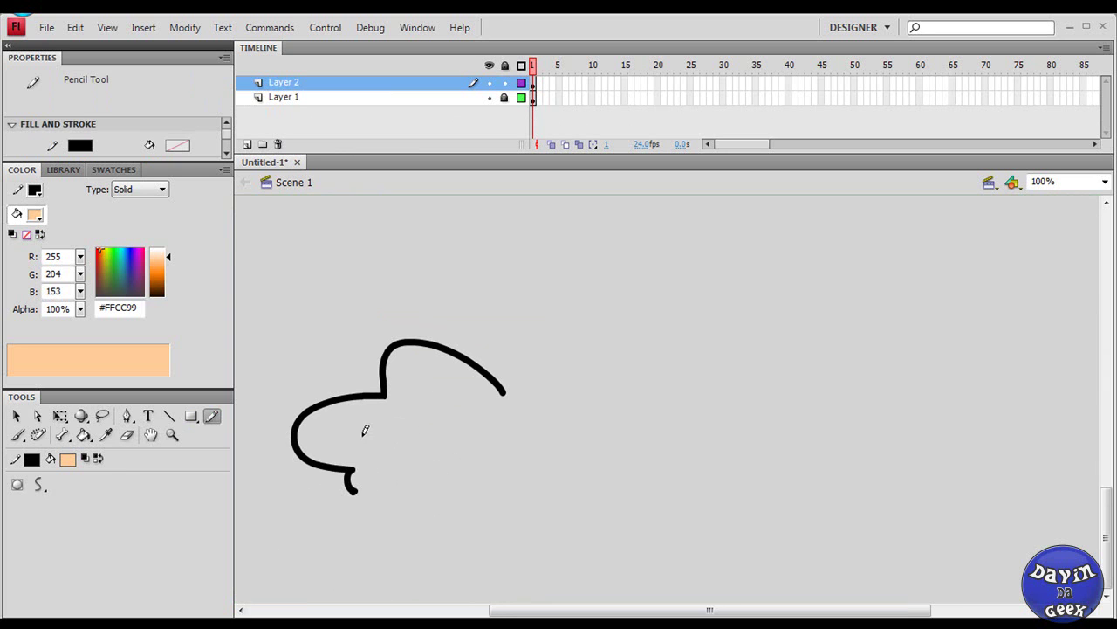
mouse_move(354, 494)
mouse_down()
mouse_move(386, 506)
mouse_move(385, 533)
mouse_move(430, 544)
mouse_move(441, 535)
mouse_move(440, 550)
mouse_move(474, 560)
mouse_move(515, 520)
mouse_move(539, 461)
mouse_move(498, 385)
mouse_up()
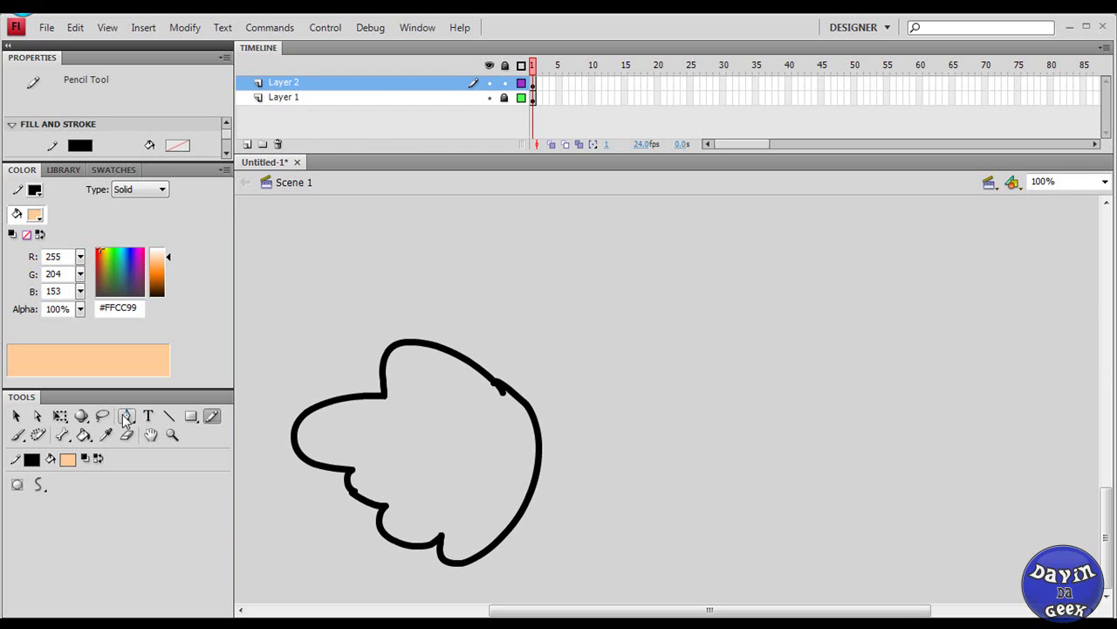
click(84, 434)
click(475, 424)
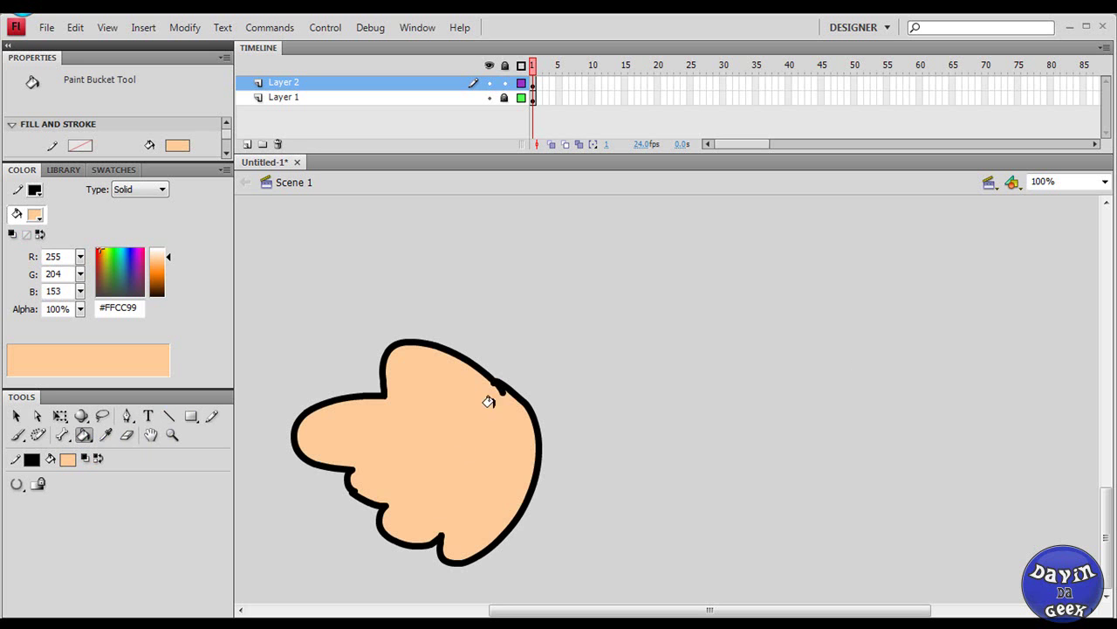
Select the entire hand drawing and convert it to a Graphic symbol named hand in a new library folder named body.
click(15, 415)
drag(301, 318, 782, 543)
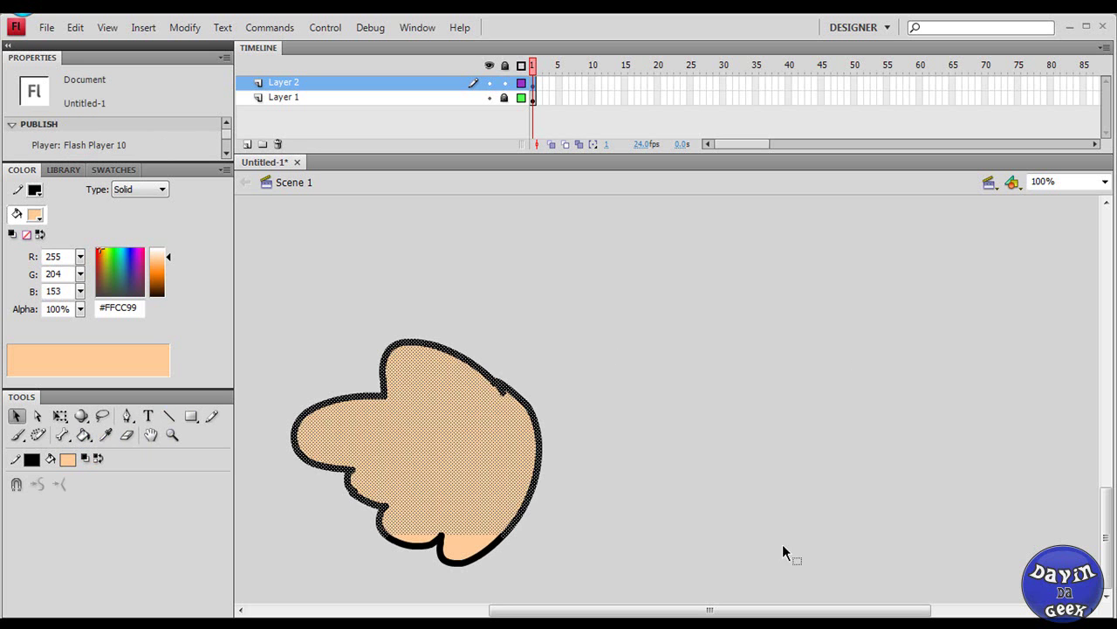
double_click(461, 474)
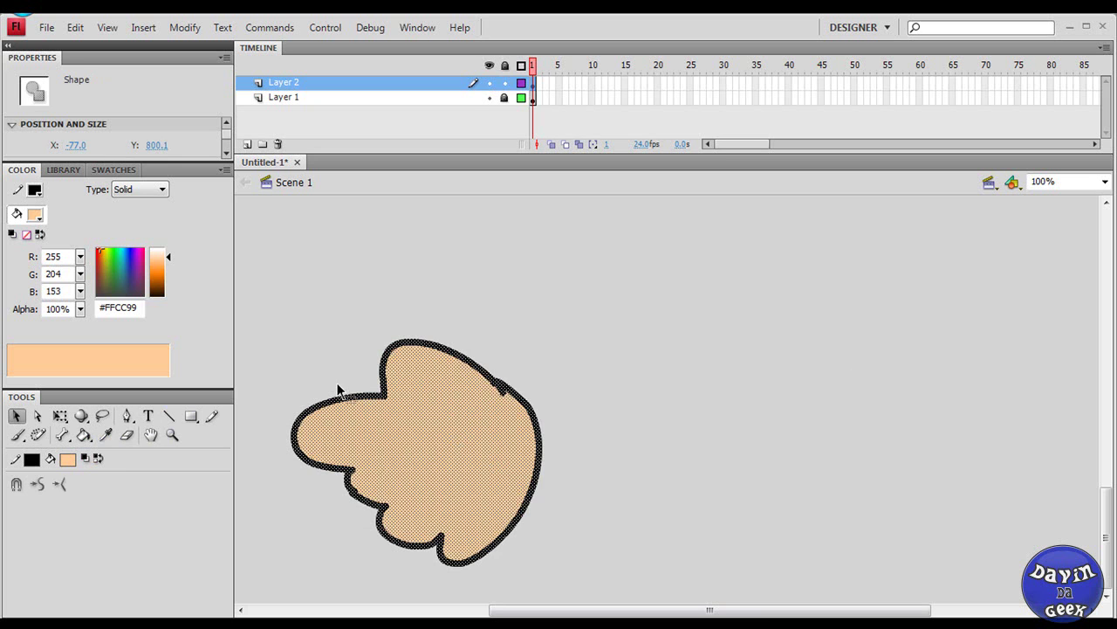
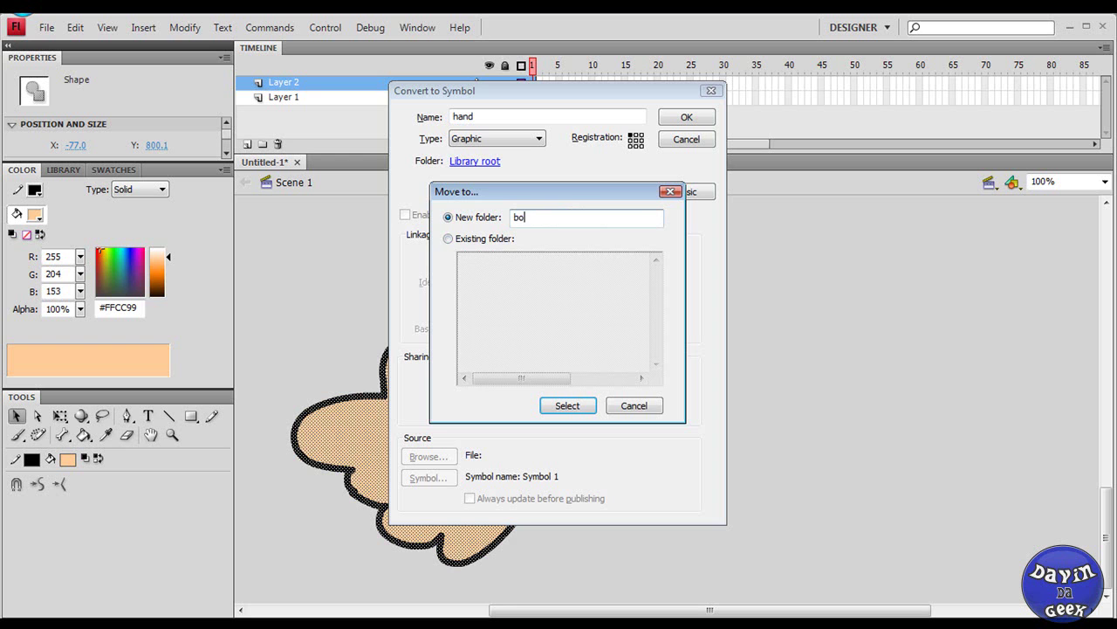
text(y)
key(Return)
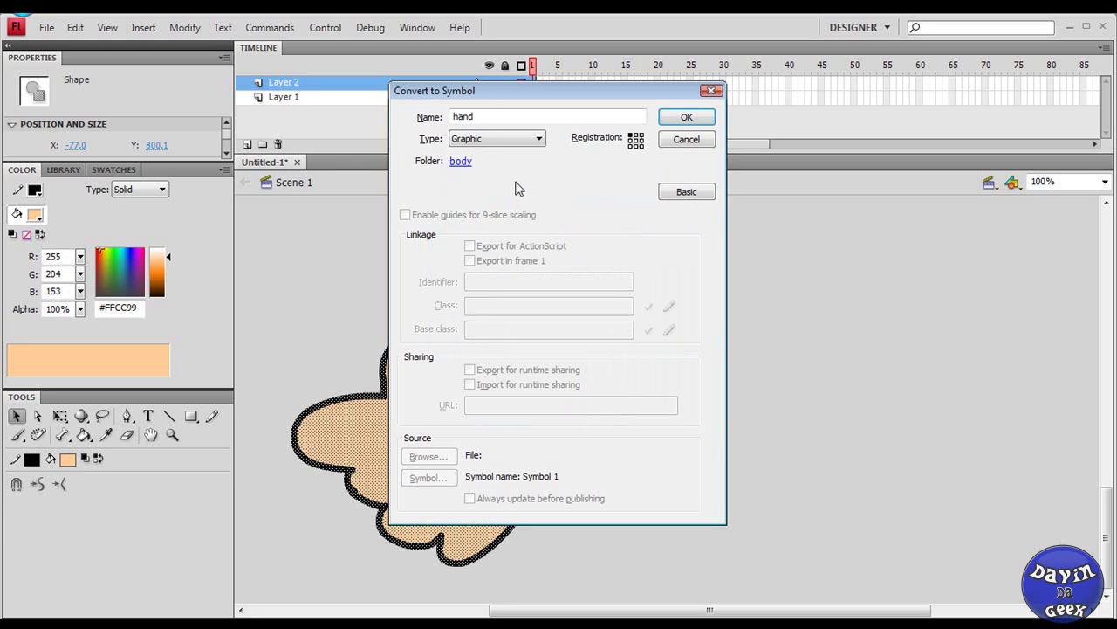
click(687, 118)
Move the hand instance around, expand the library's body folder, and try placing another hand instance on the pasteboard.
drag(353, 405, 405, 374)
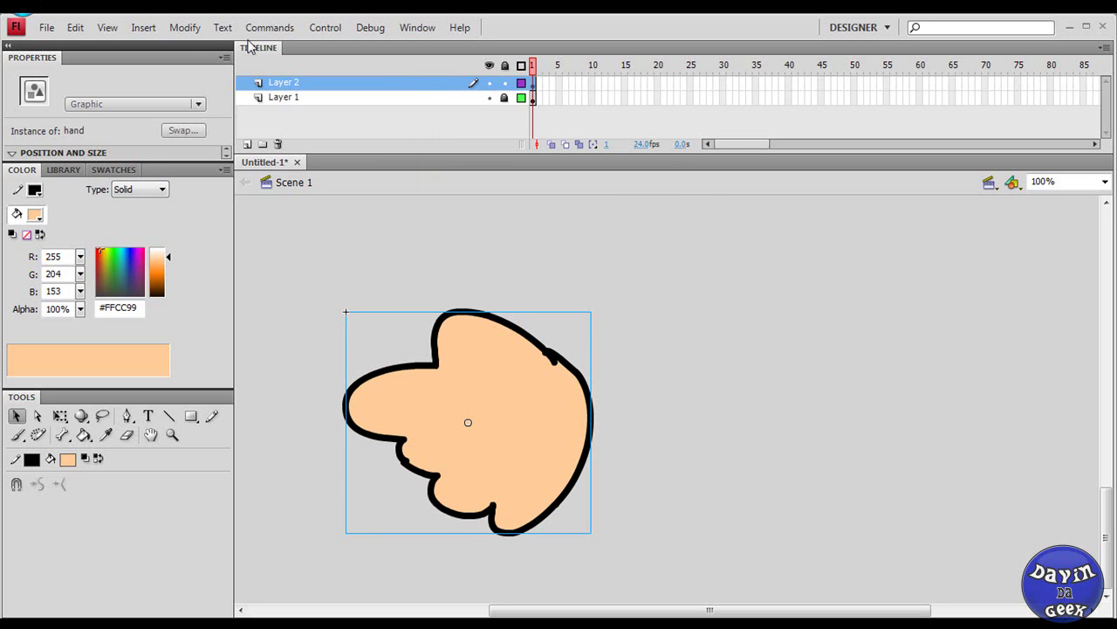
click(68, 172)
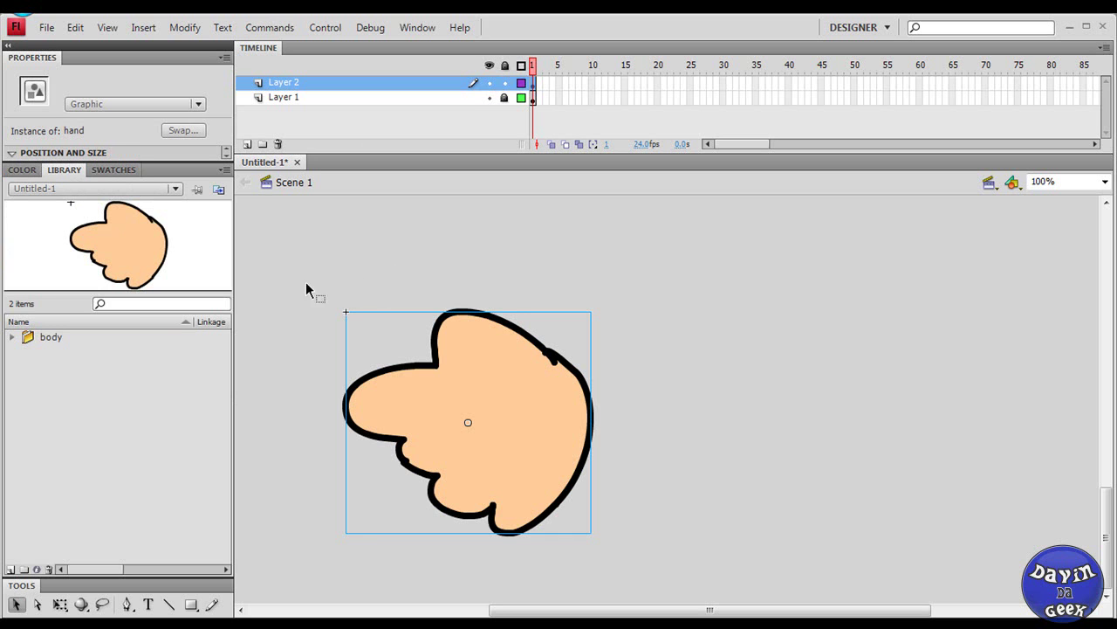
drag(462, 371, 274, 335)
click(14, 337)
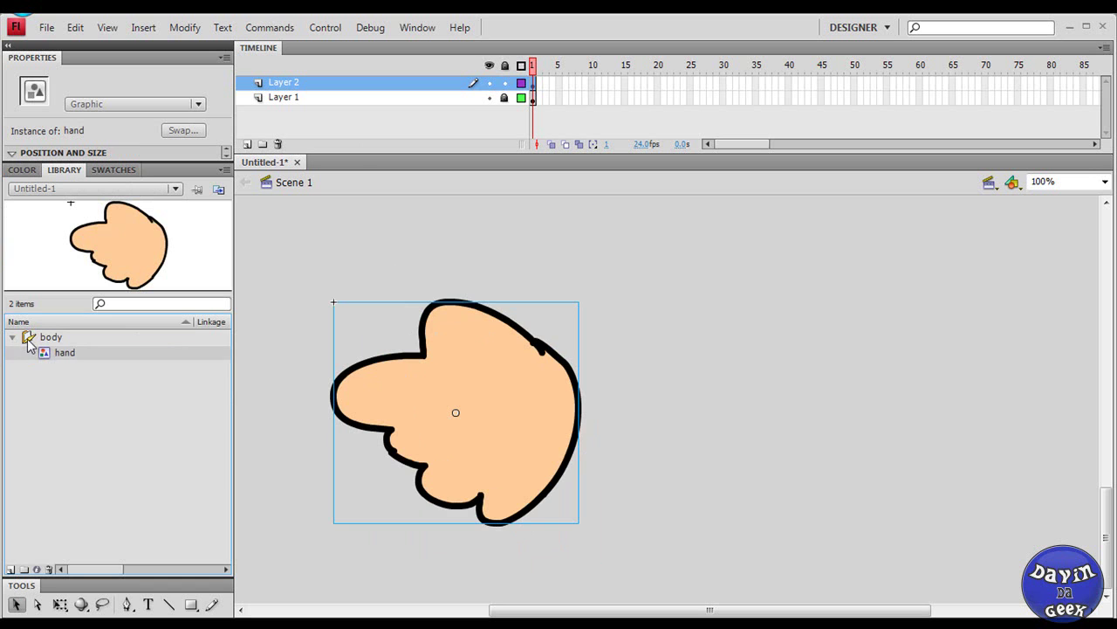
mouse_move(43, 353)
mouse_down()
mouse_move(708, 350)
mouse_move(514, 429)
mouse_up()
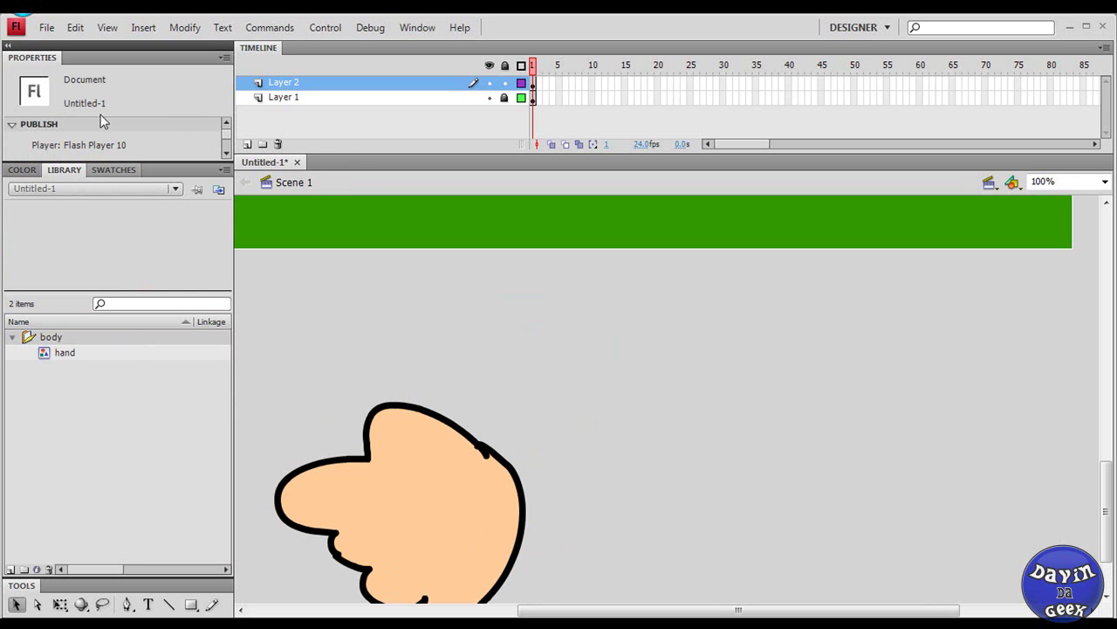
Draw a closed, tapered forearm outline beside the hand with the Pencil tool and fill it with #FFCC99.
click(87, 189)
click(22, 170)
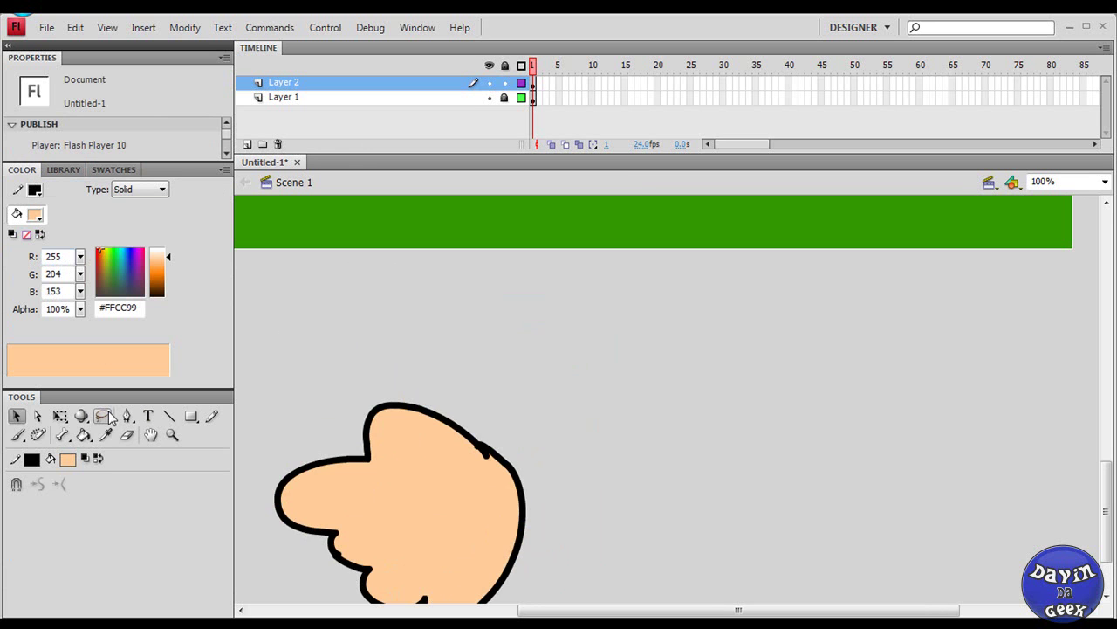
click(214, 417)
scroll(599, 411, right, 5)
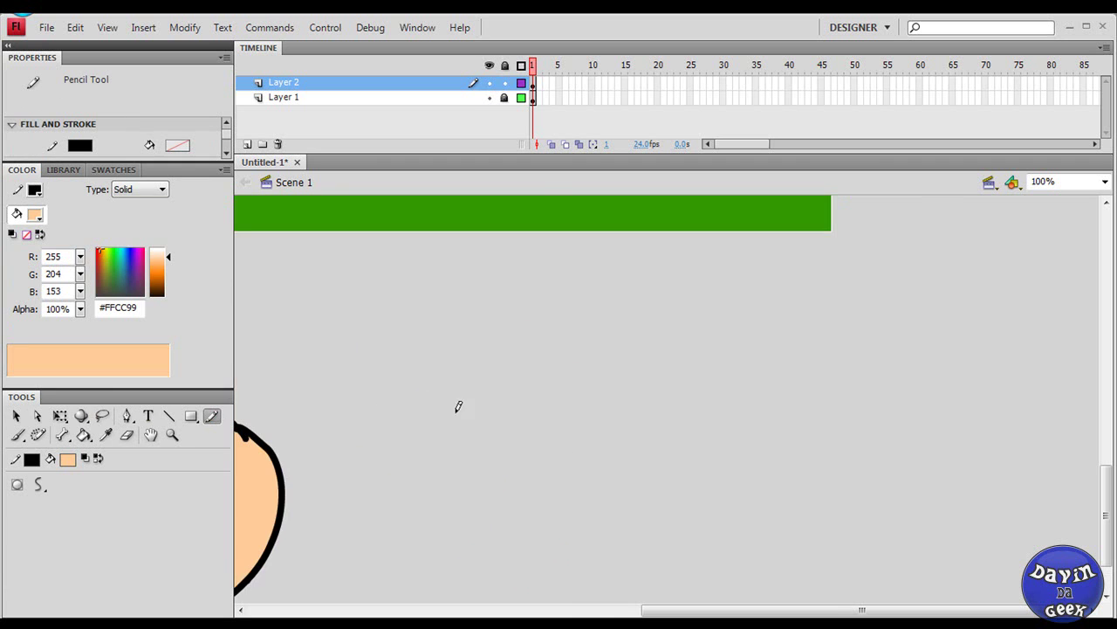
mouse_move(415, 433)
mouse_down()
mouse_move(526, 401)
mouse_move(639, 318)
mouse_move(703, 288)
mouse_move(834, 304)
mouse_move(862, 373)
mouse_move(845, 405)
mouse_move(771, 456)
mouse_move(651, 494)
mouse_move(482, 493)
mouse_move(432, 480)
mouse_move(426, 433)
mouse_up()
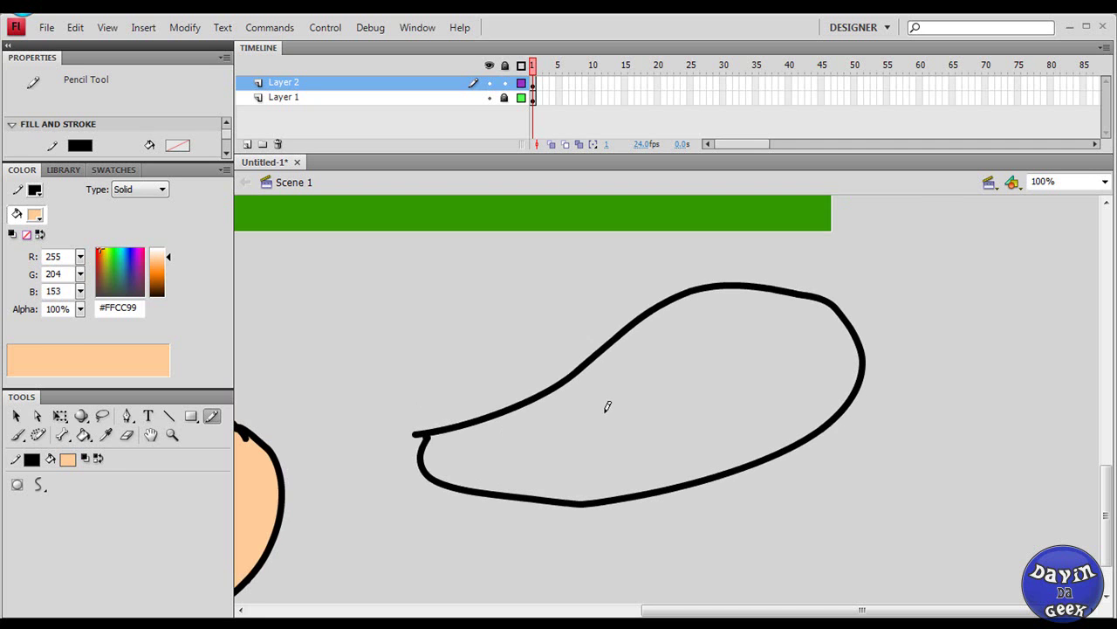
click(84, 435)
click(742, 401)
Select the entire forearm drawing and convert it to a Graphic symbol named arm in the existing body folder.
click(16, 416)
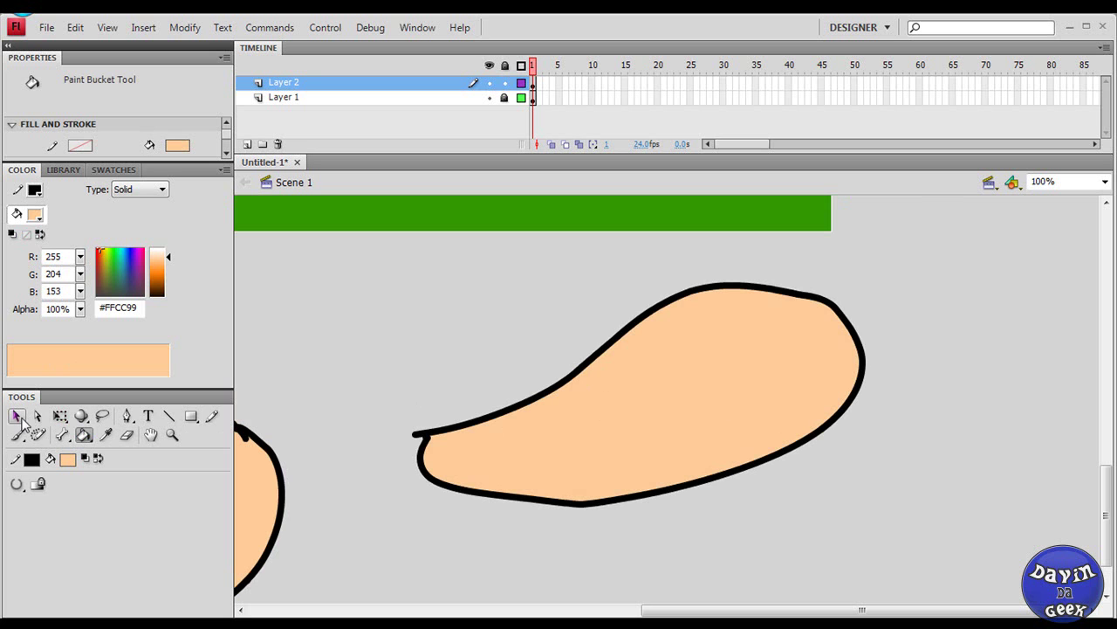
drag(369, 328, 1097, 527)
drag(344, 293, 1030, 464)
drag(853, 244, 375, 541)
key(F8)
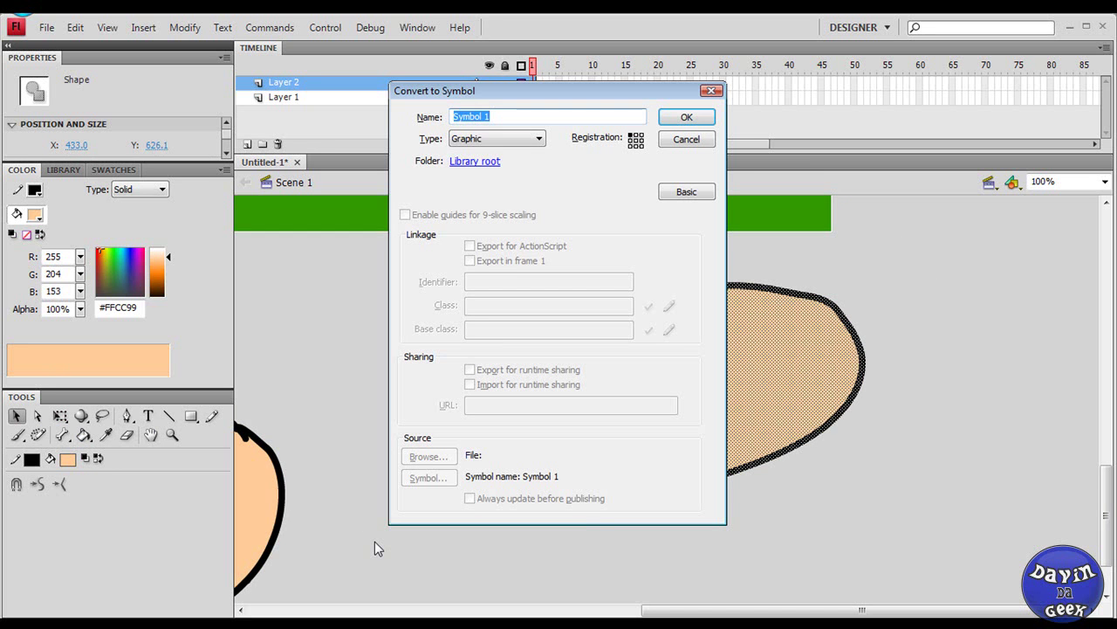
text(arm)
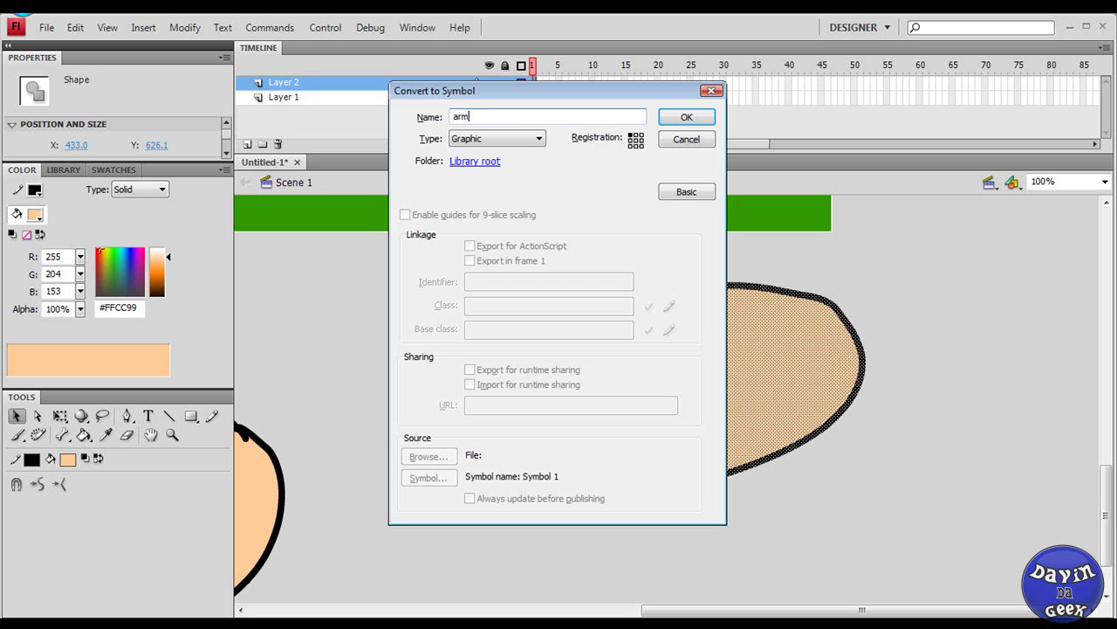
click(477, 162)
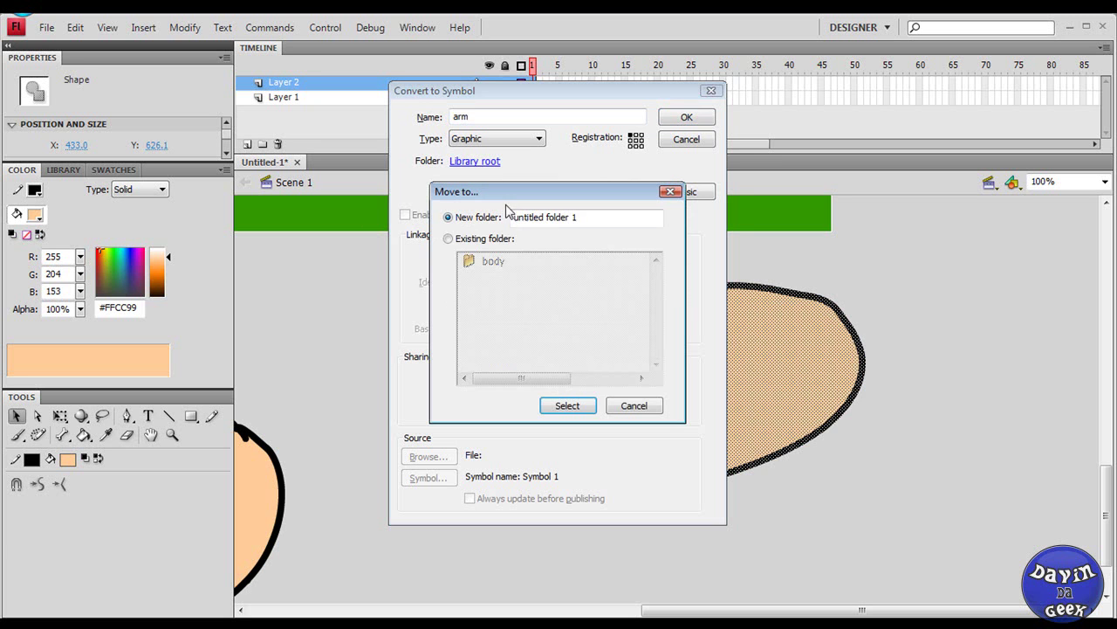
click(447, 238)
click(488, 262)
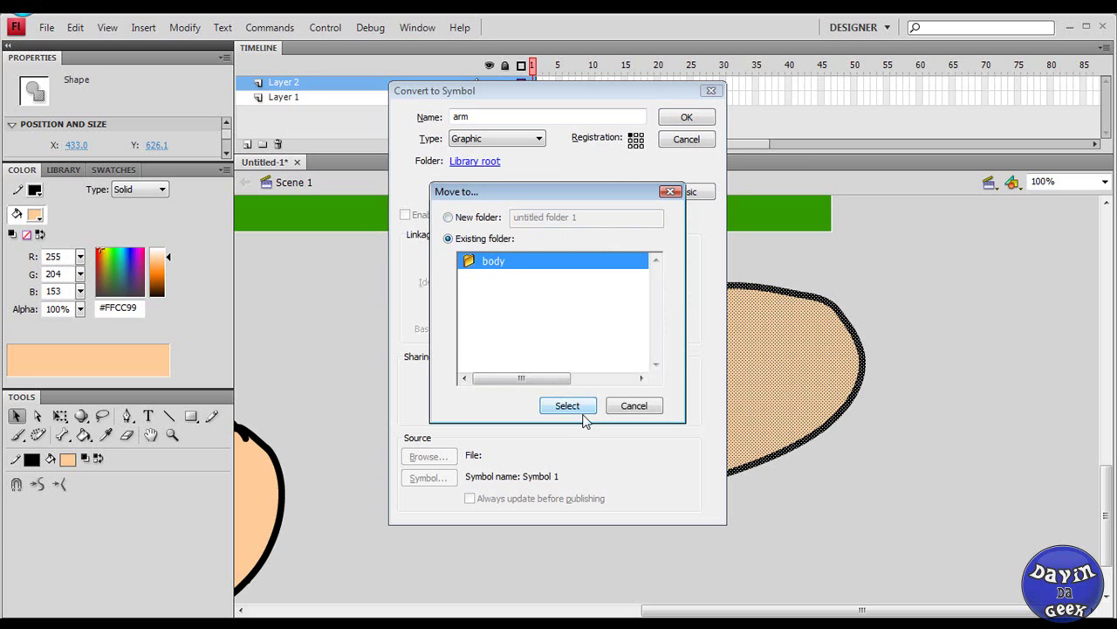
click(568, 407)
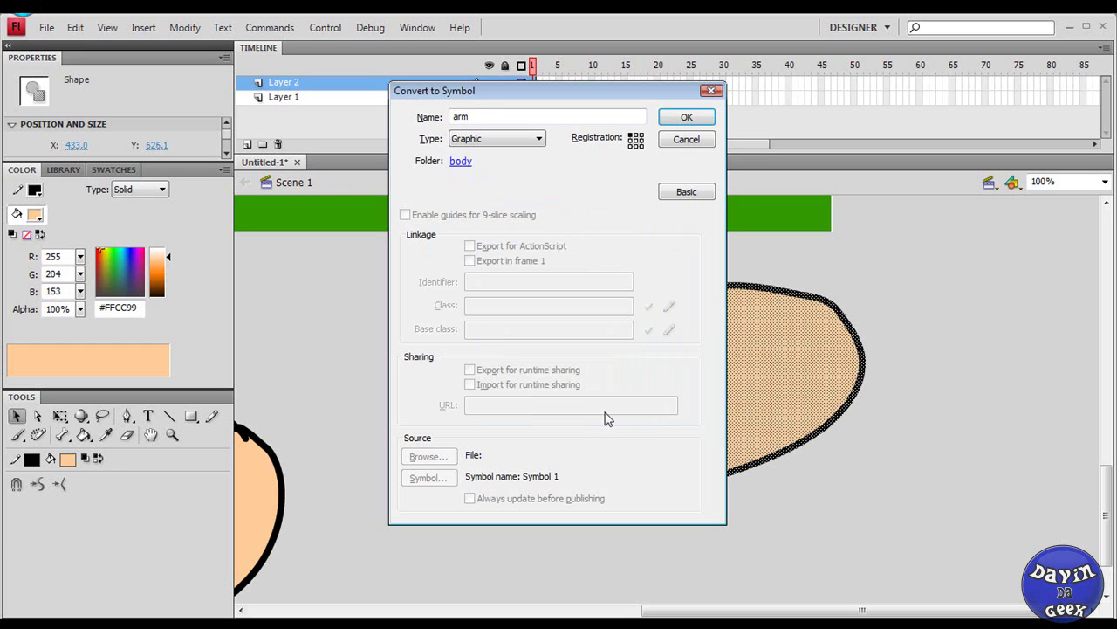
click(686, 120)
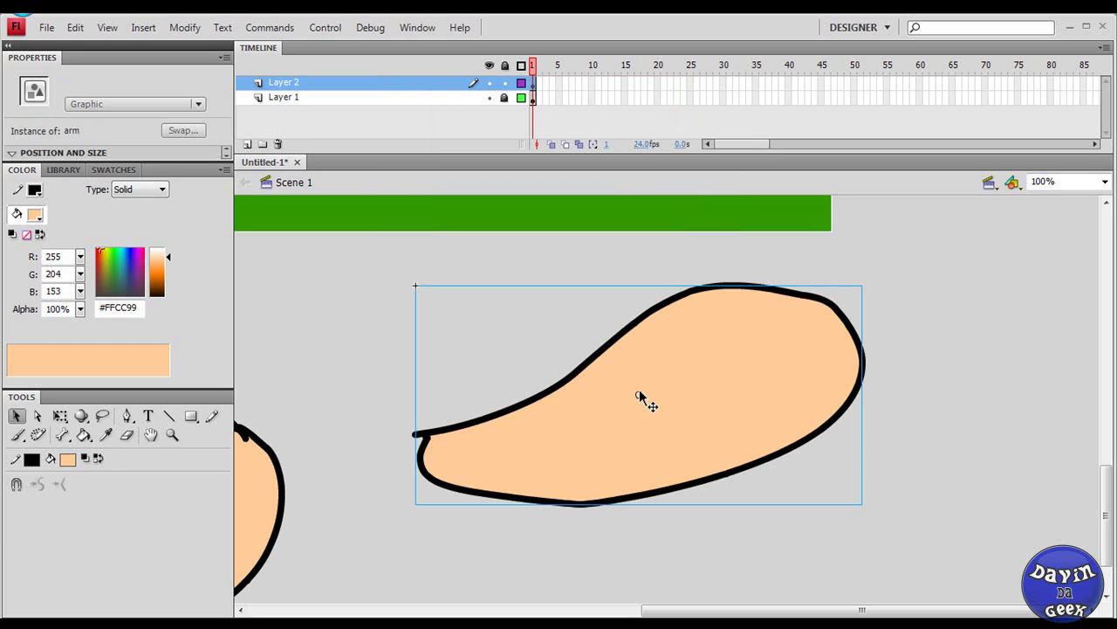
Move the forearm and hand instances together so the forearm's narrow end overlaps the wrist.
drag(643, 397, 518, 407)
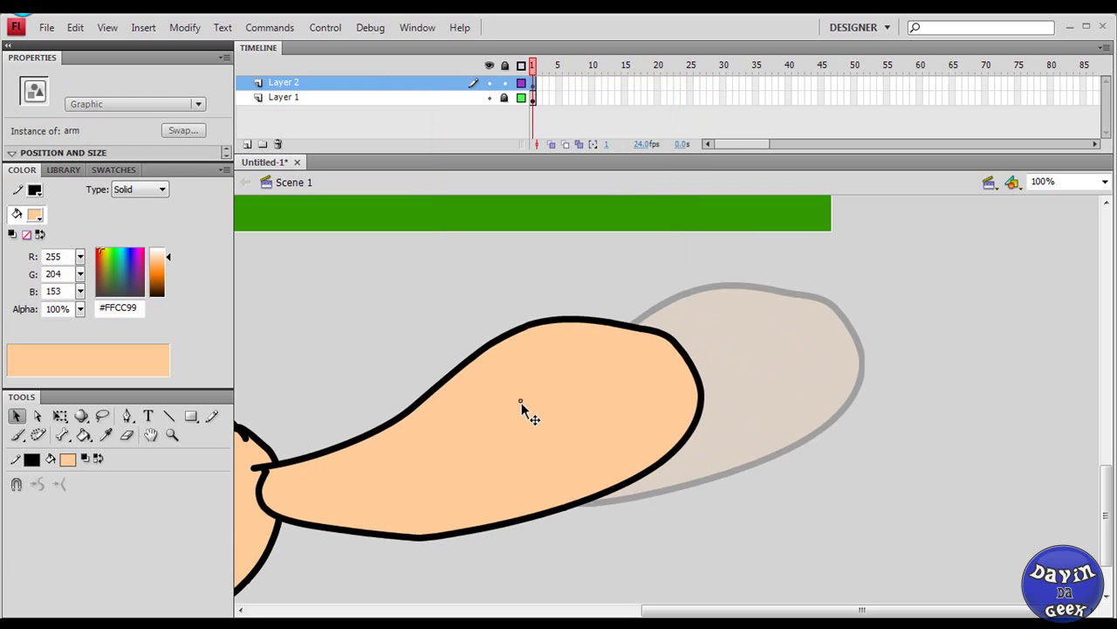
drag(452, 571, 572, 554)
mouse_move(349, 492)
mouse_down()
mouse_move(382, 490)
mouse_move(367, 528)
mouse_move(349, 496)
mouse_up()
drag(553, 451, 658, 450)
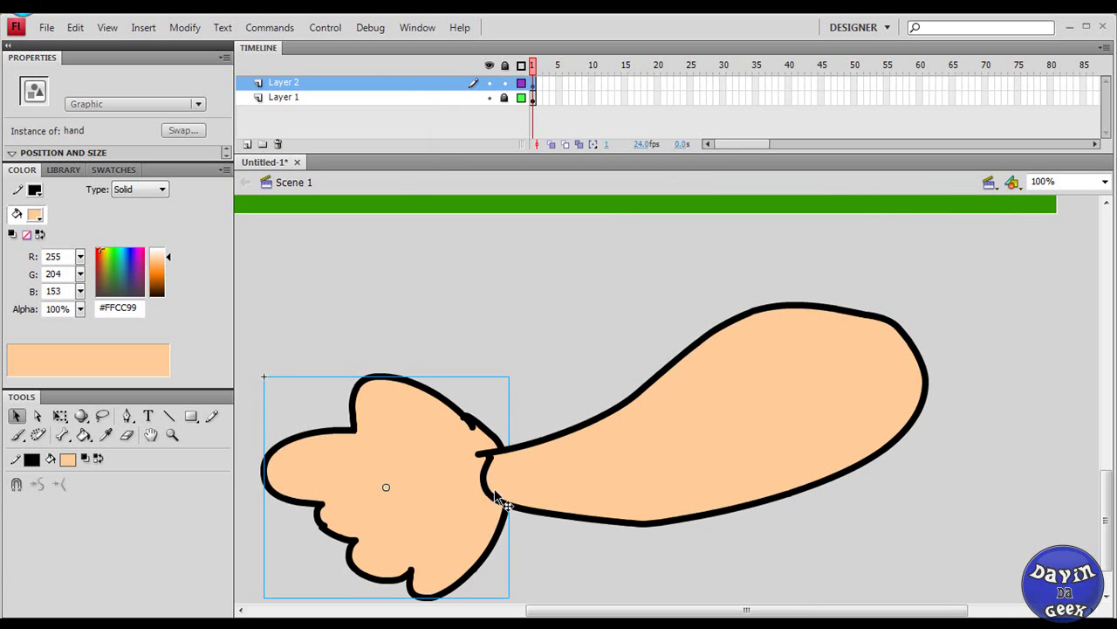
Draw a closed, rounded upper-arm outline with a shoulder bulge above the forearm using the Pencil tool.
scroll(419, 364, up, 3)
scroll(434, 387, right, 5)
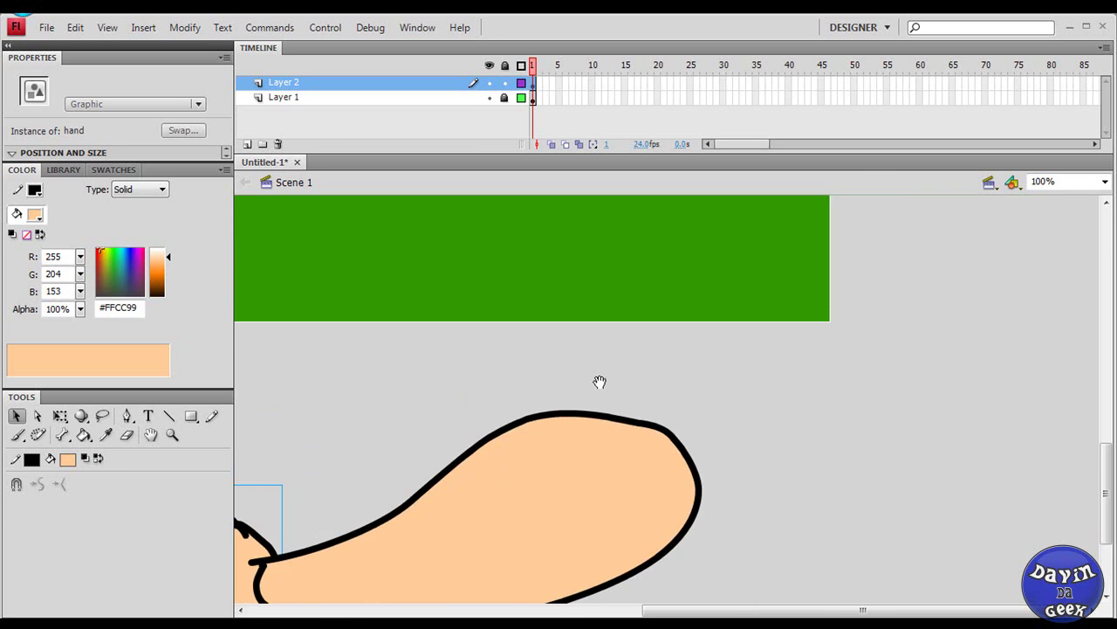
scroll(599, 379, right, 2)
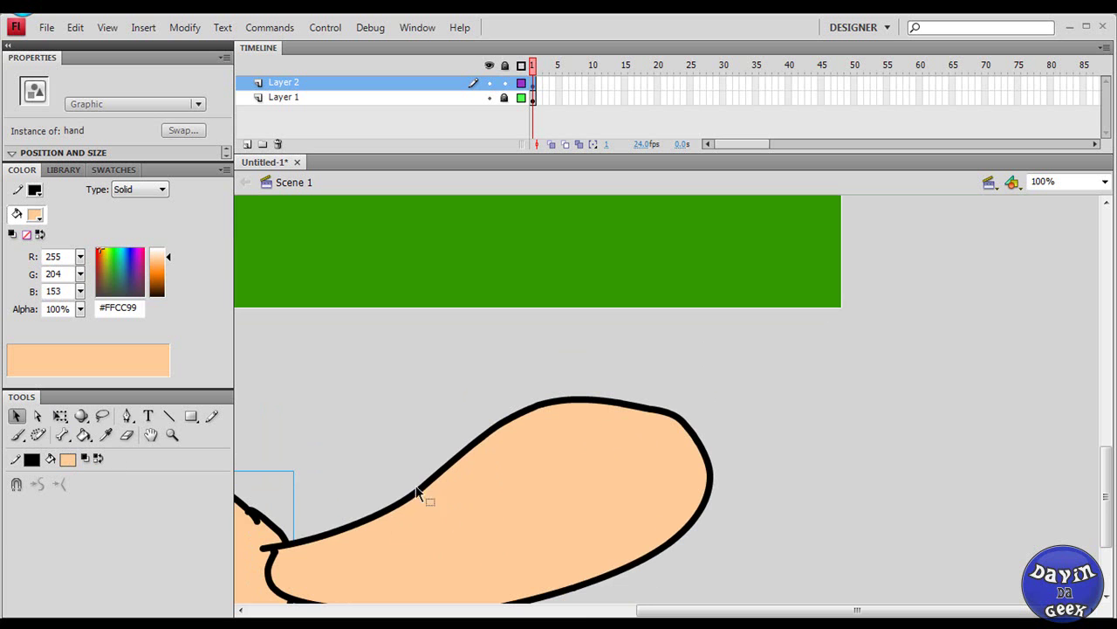
scroll(257, 489, up, 2)
scroll(274, 406, down, 4)
scroll(250, 354, up, 1)
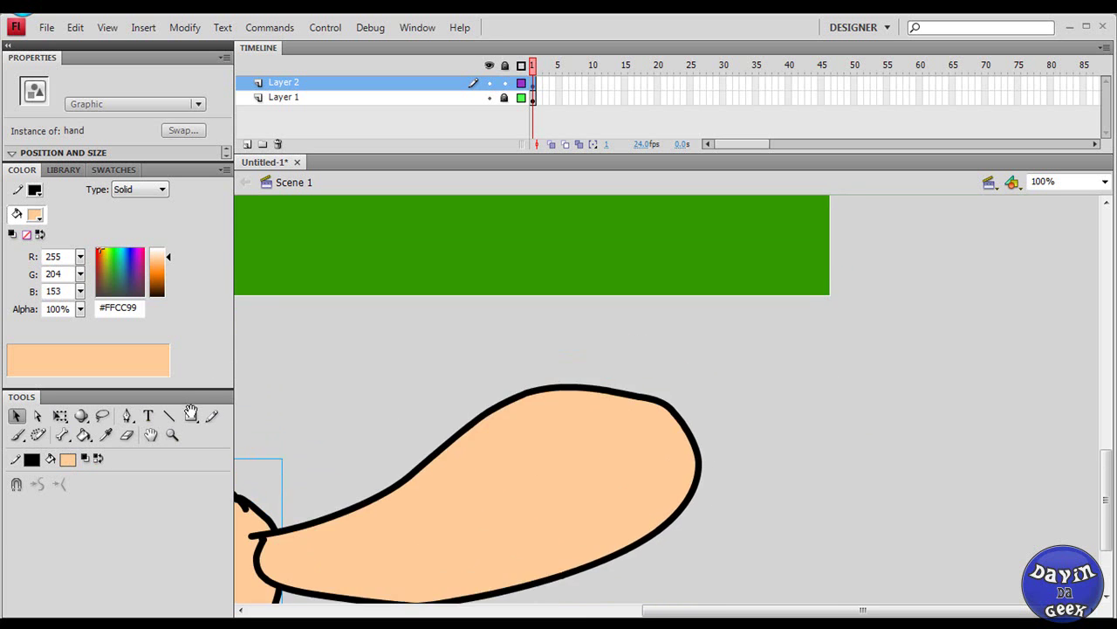
scroll(244, 397, up, 1)
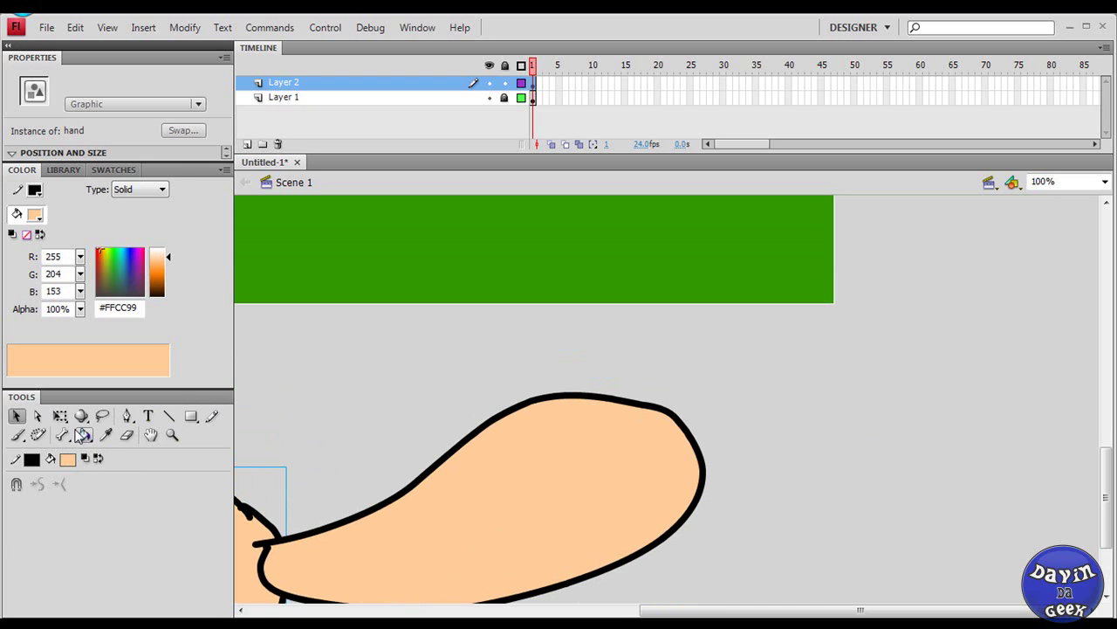
click(211, 416)
scroll(786, 419, up, 5)
scroll(629, 370, up, 3)
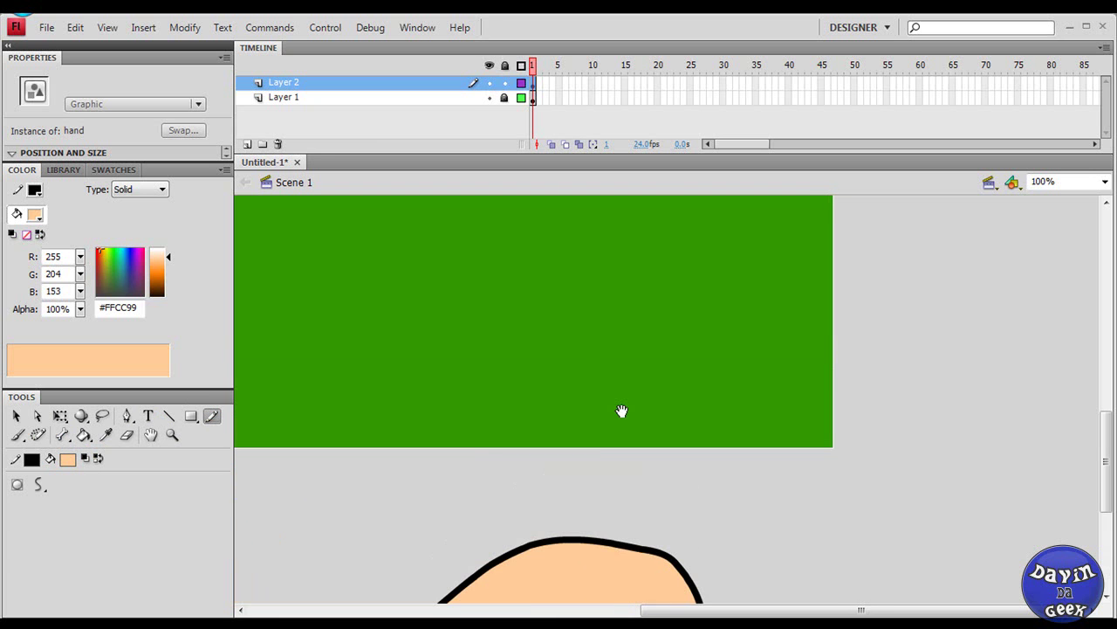
mouse_move(603, 472)
mouse_down()
mouse_move(599, 426)
mouse_move(563, 355)
mouse_move(556, 270)
mouse_move(636, 230)
mouse_move(677, 153)
mouse_up()
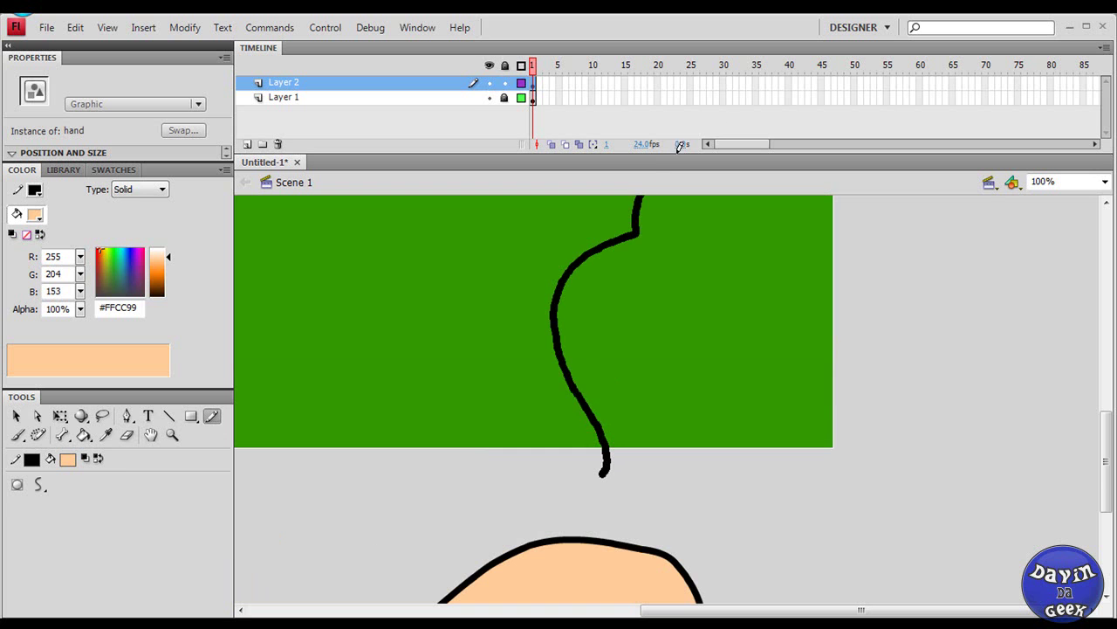
mouse_move(837, 184)
mouse_down()
mouse_move(875, 292)
mouse_move(806, 416)
mouse_move(601, 468)
mouse_up()
drag(911, 358, 913, 457)
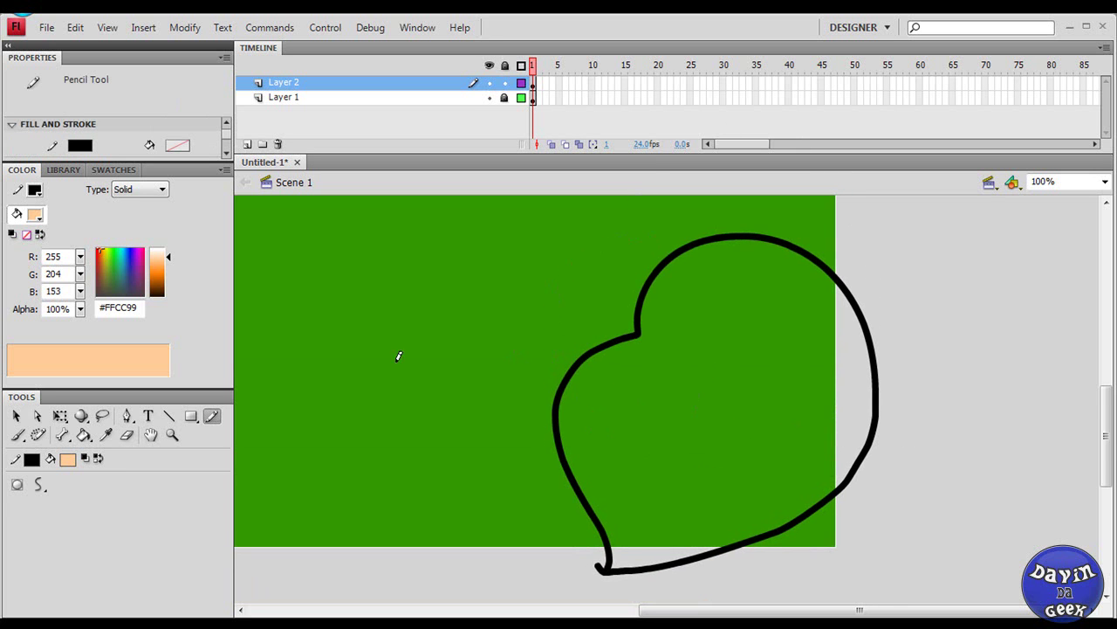
Add a curved muscle line inside the upper arm and fill the shape with #FFCC99.
mouse_move(642, 486)
mouse_down()
mouse_move(679, 462)
mouse_move(690, 368)
mouse_up()
key(k)
click(769, 400)
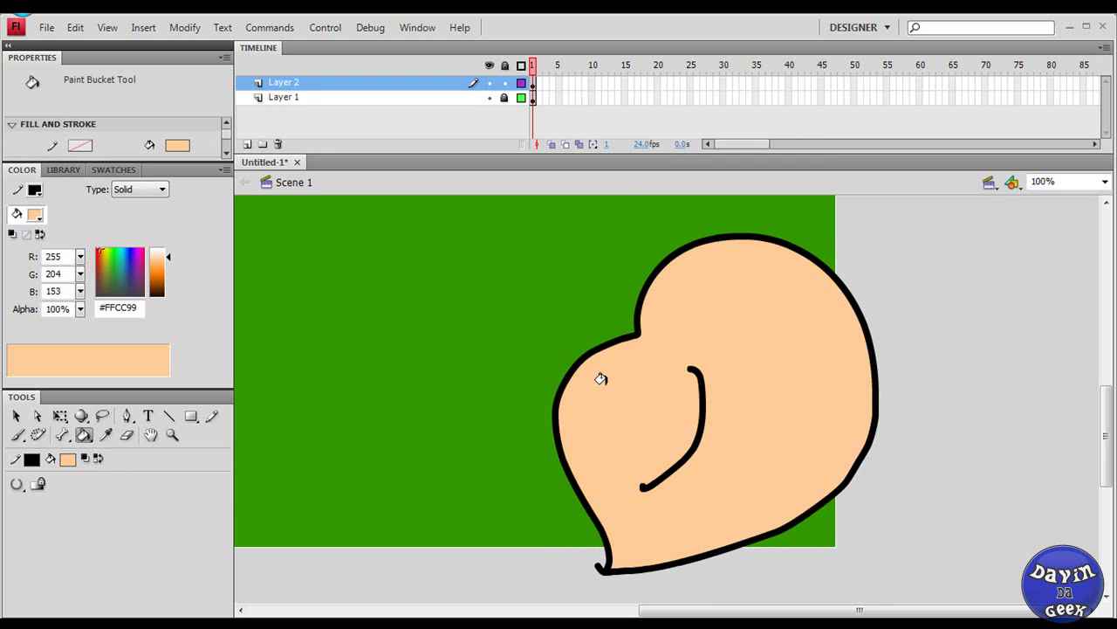
Select the entire upper-arm drawing and convert it to a Graphic symbol named arm3 in the existing body folder.
key(v)
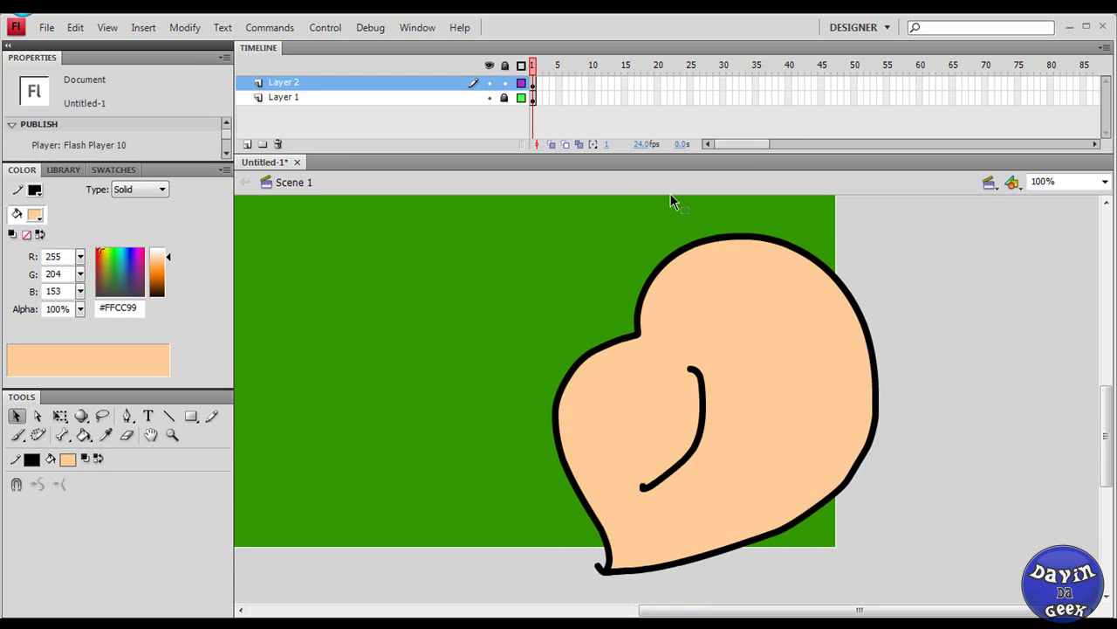
drag(888, 218, 497, 604)
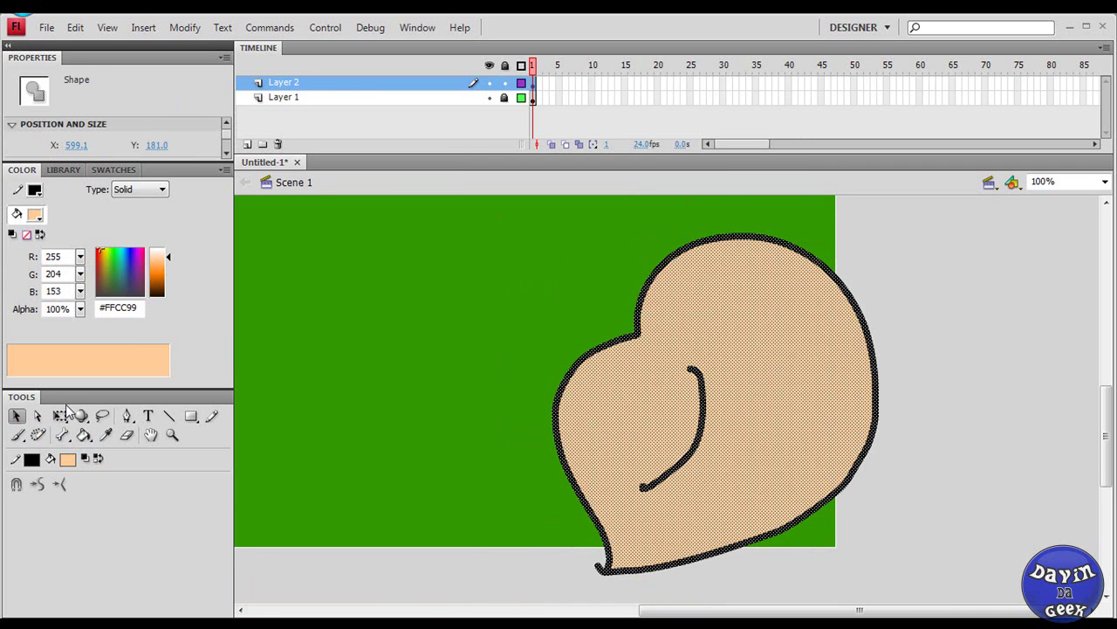
key(F8)
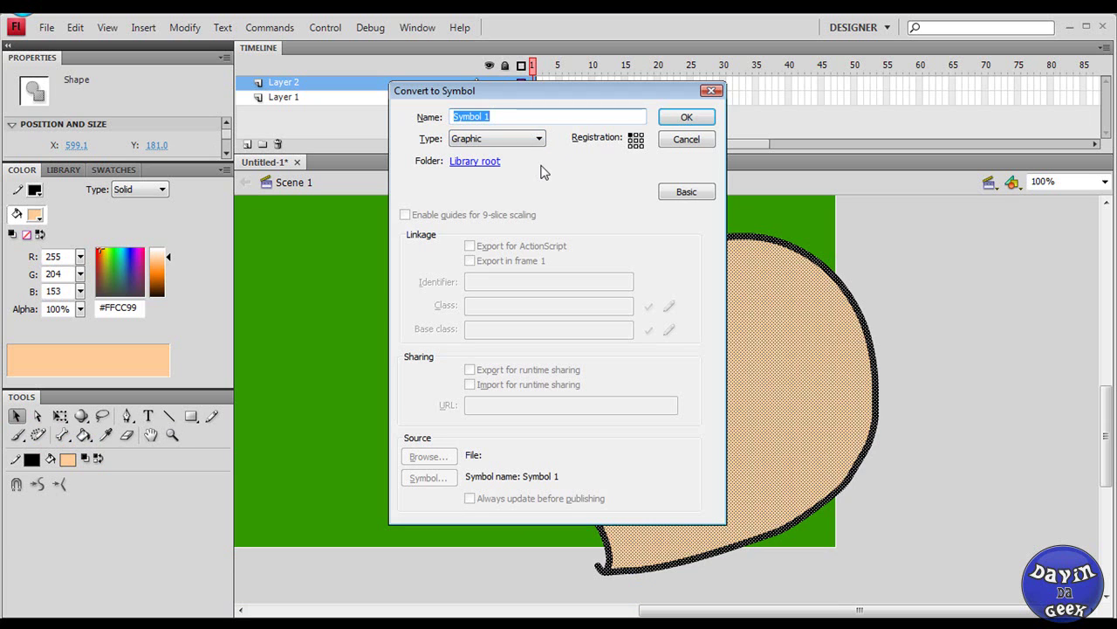
text(am)
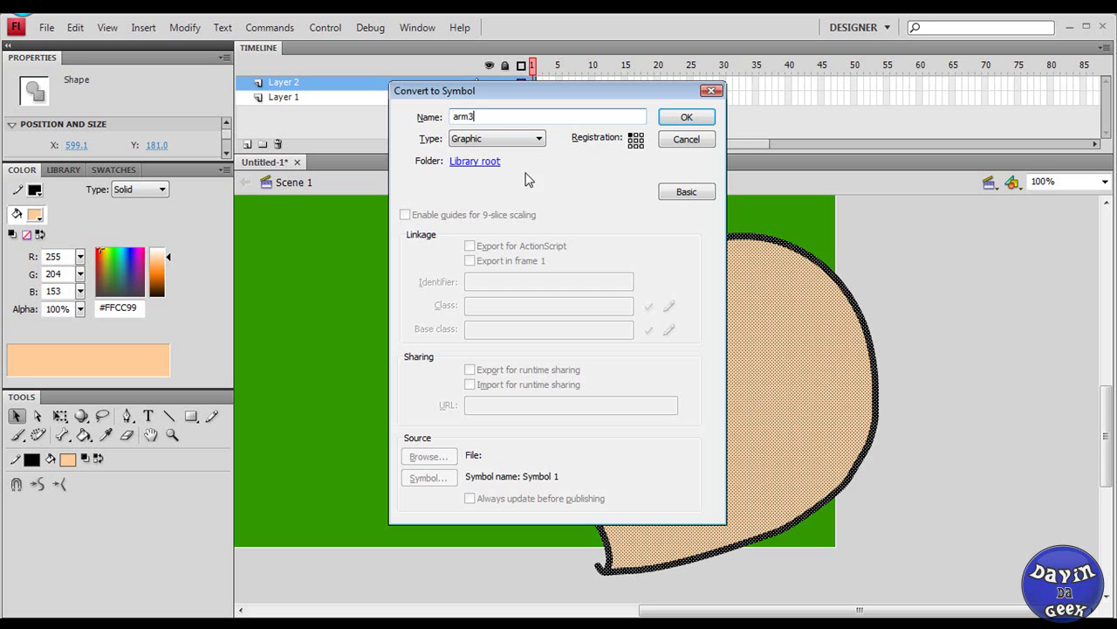
click(475, 166)
click(476, 262)
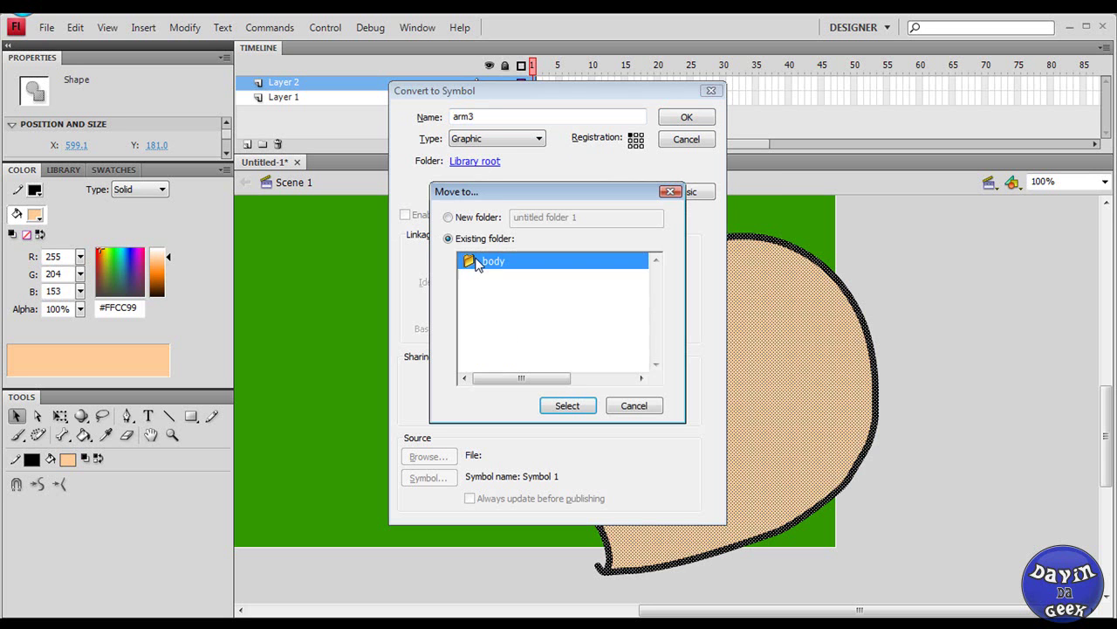
click(567, 405)
click(697, 117)
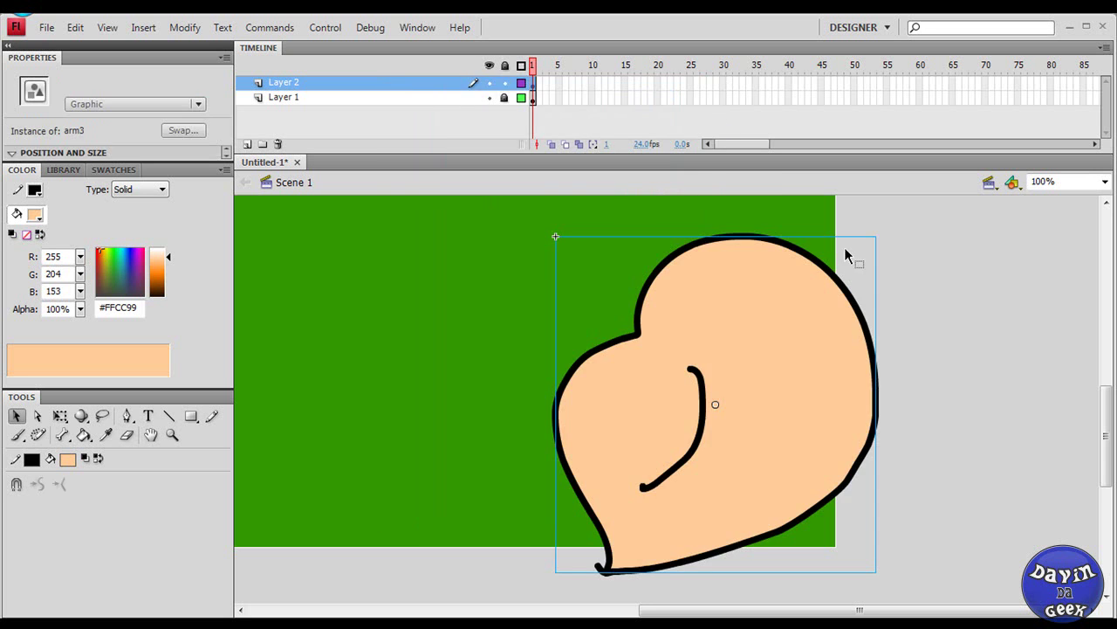
Move the upper-arm instance so its pointed lower end overlaps the wide elbow end of the forearm.
mouse_move(711, 357)
mouse_down()
mouse_move(798, 497)
mouse_move(813, 393)
mouse_move(892, 168)
mouse_up()
key(ctrl+minus)
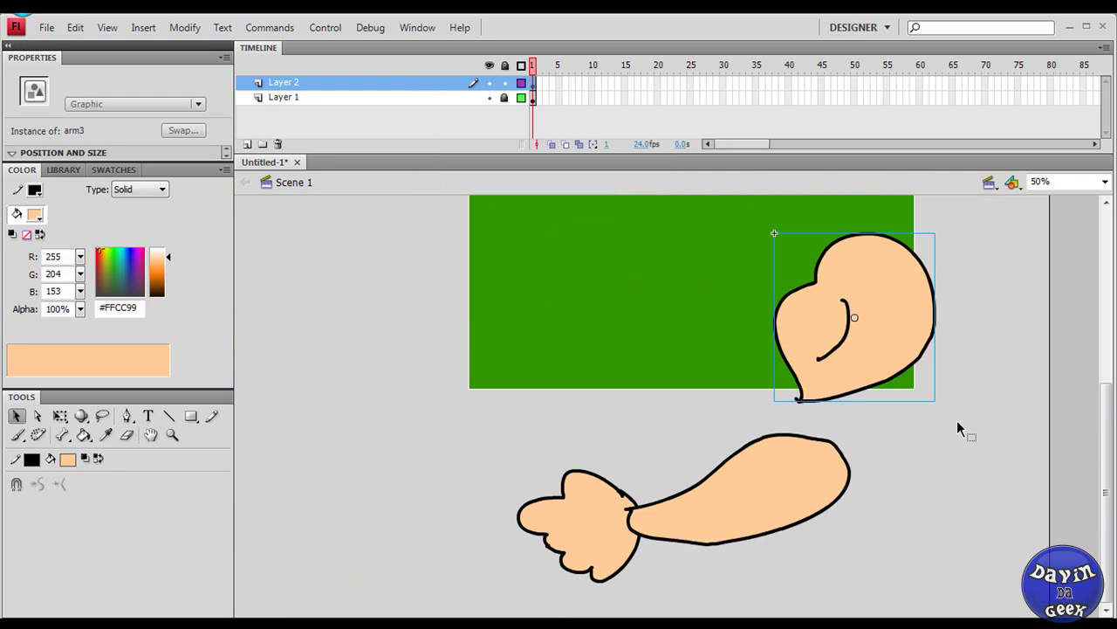
drag(890, 325, 925, 424)
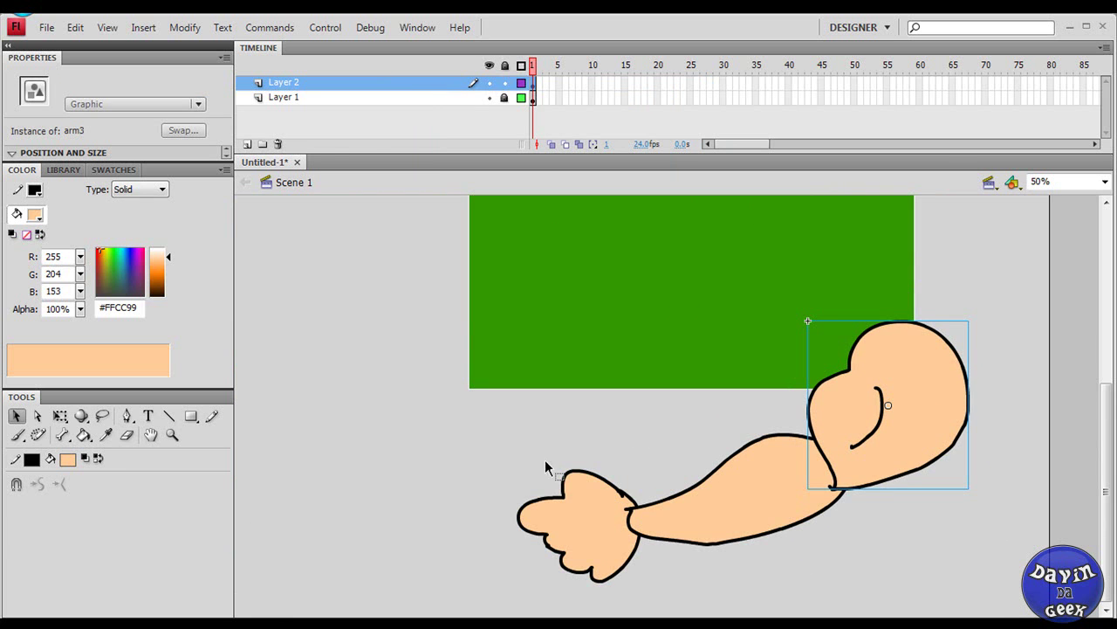
Select all three arm instances, link them with bones from shoulder through elbow to wrist, and try extending the chain into the hand.
click(496, 541)
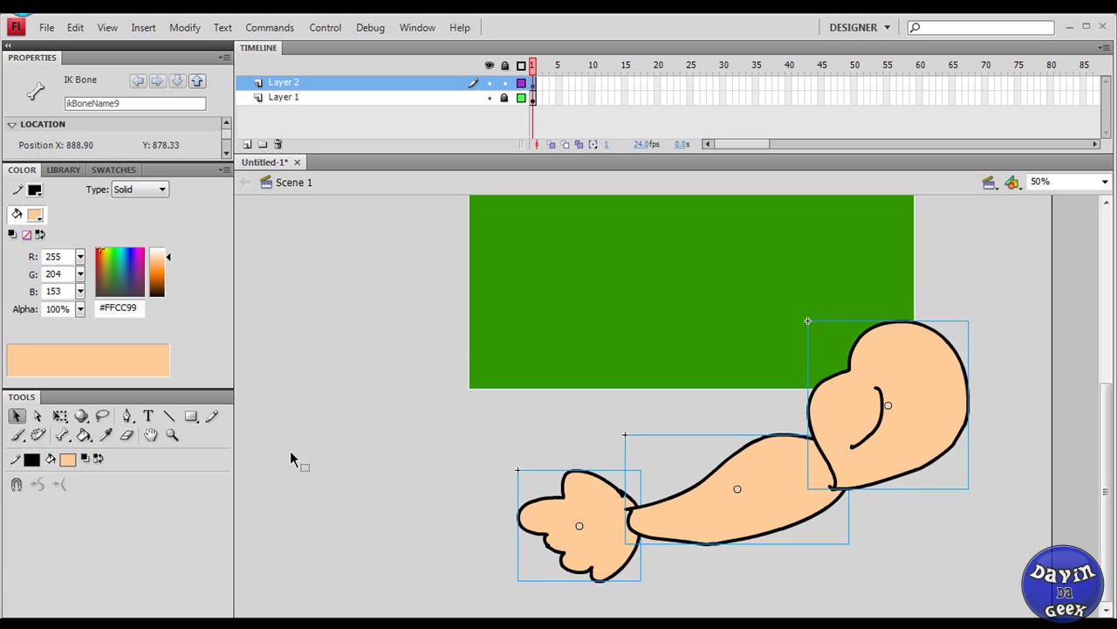
click(368, 447)
key(ctrl+a)
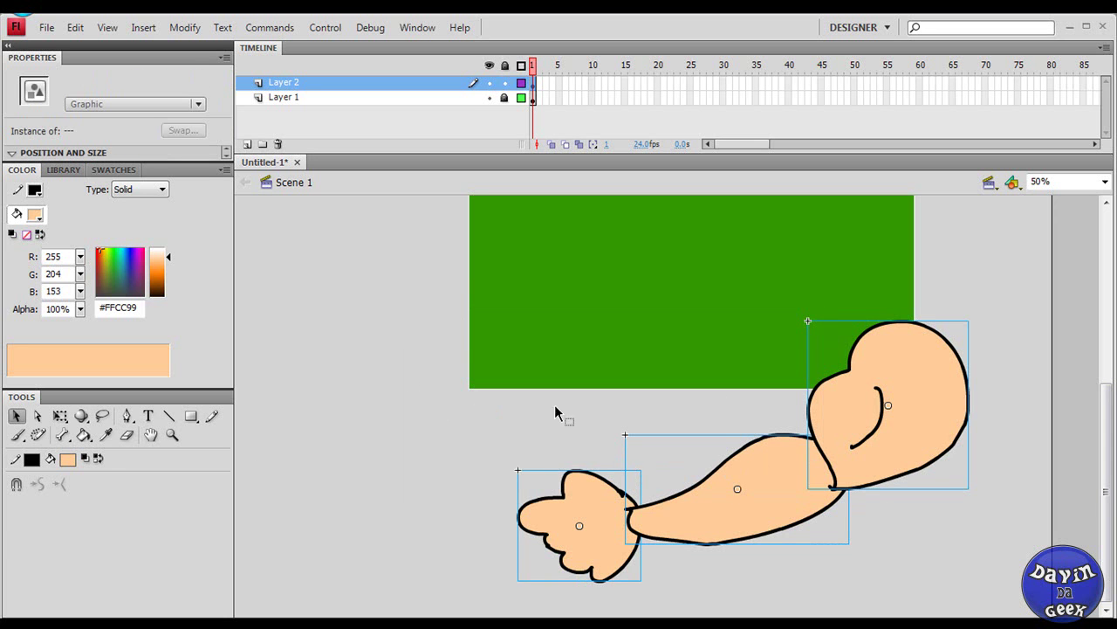
click(62, 435)
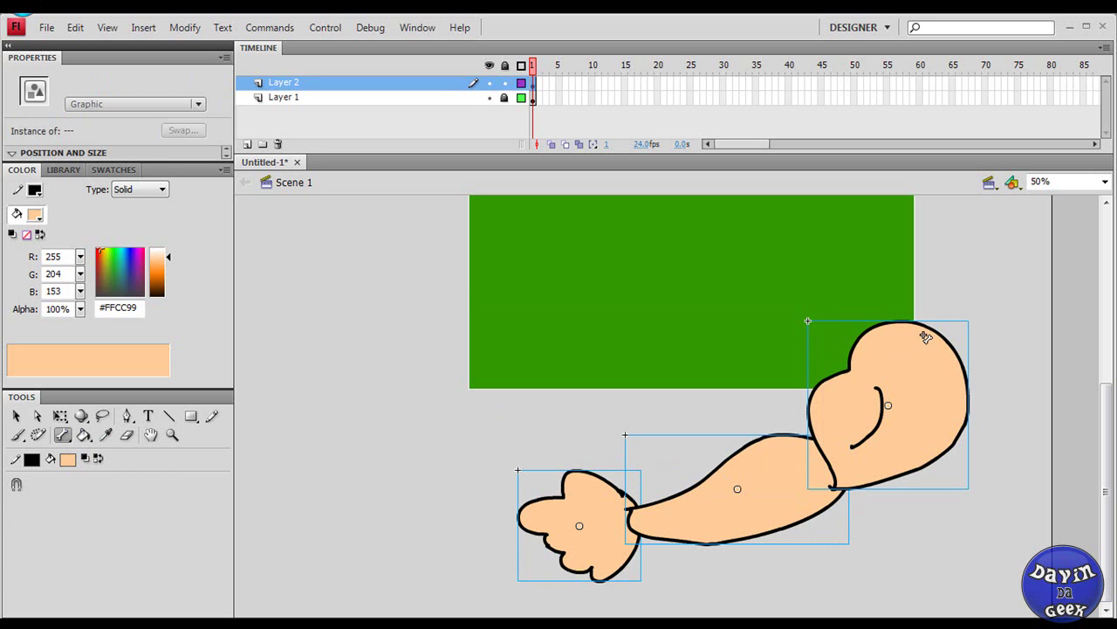
drag(921, 338, 637, 524)
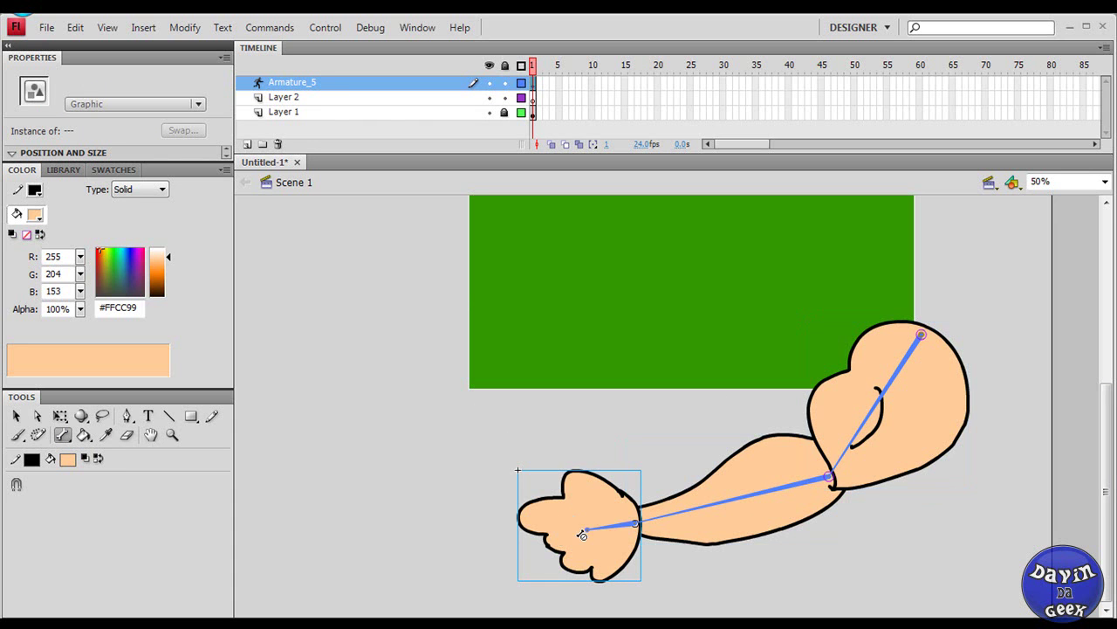
click(552, 531)
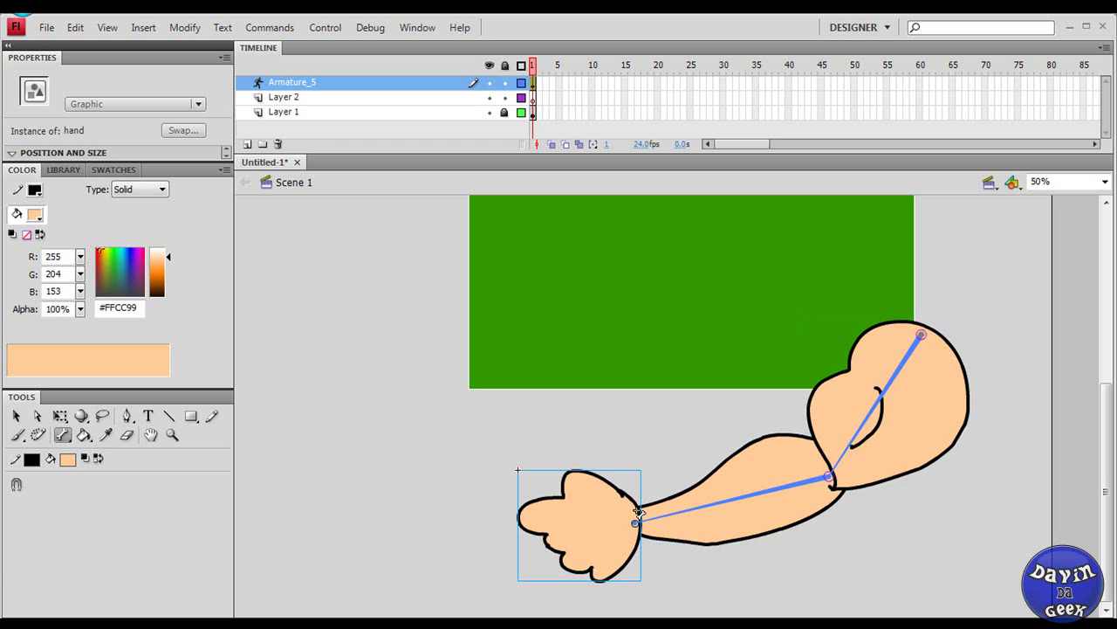
click(509, 570)
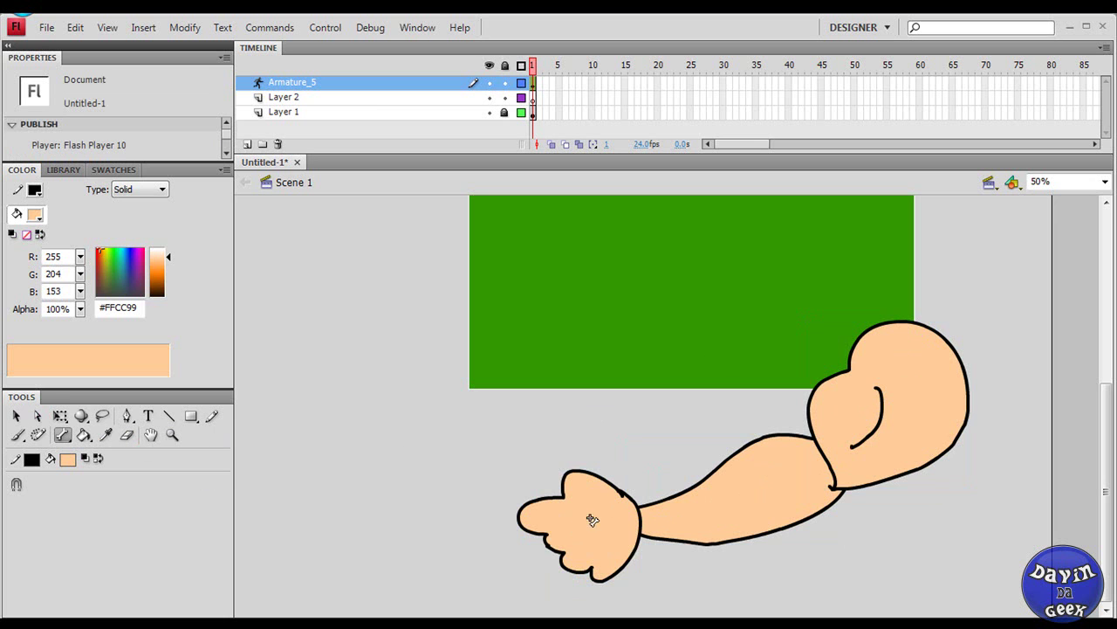
Pose the rigged arm by swinging the hand and forearm through several bends, ending with the hand folded in toward the upper arm.
click(17, 417)
click(723, 512)
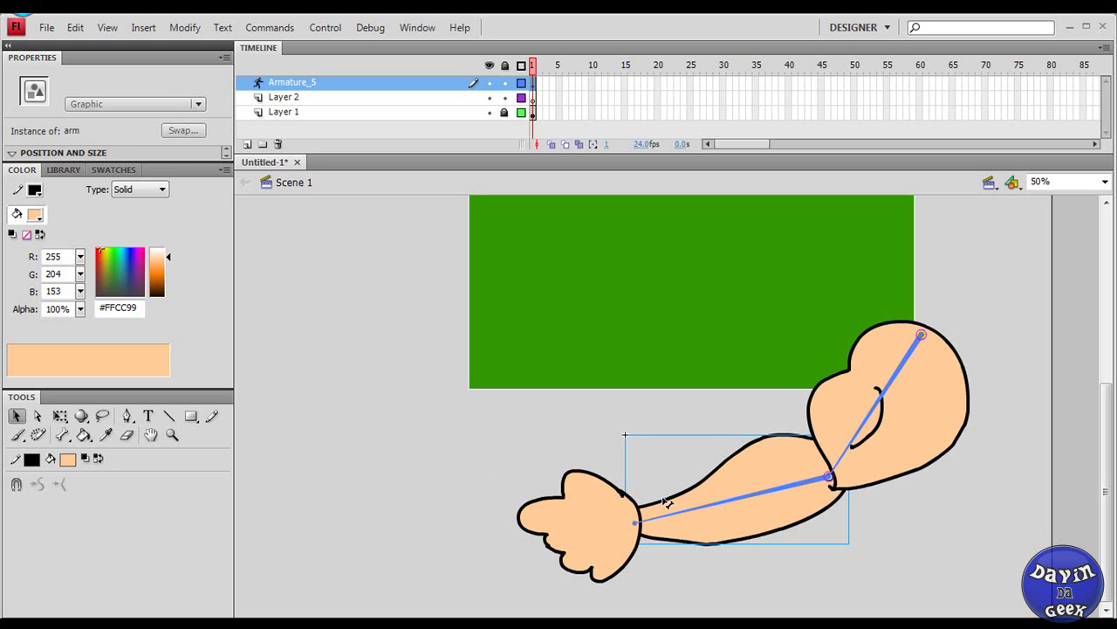
drag(638, 527, 786, 356)
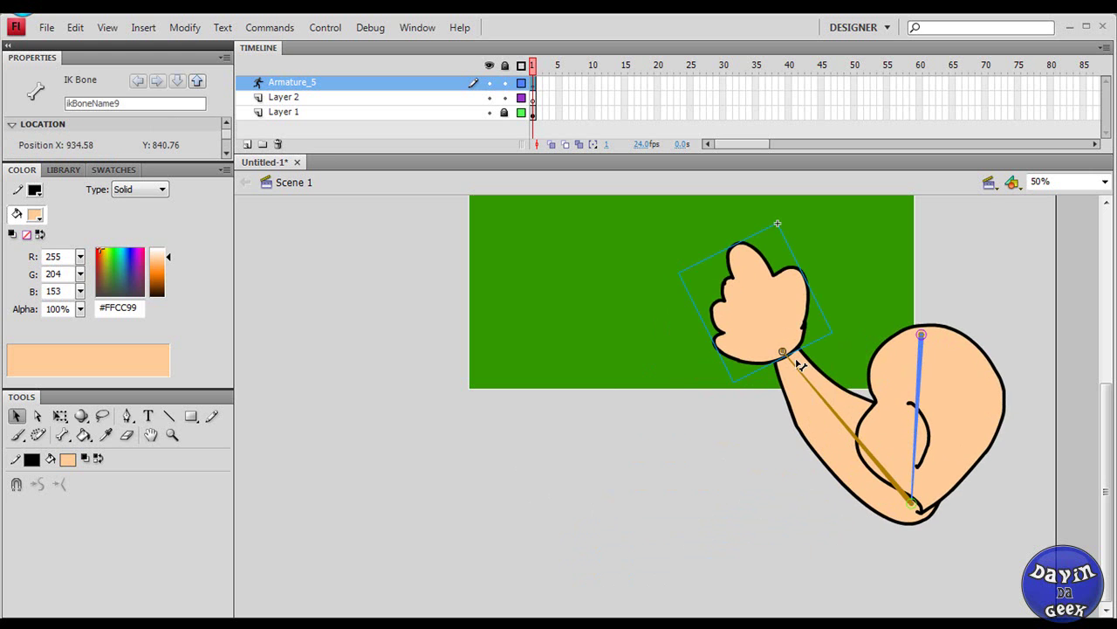
drag(594, 417, 724, 445)
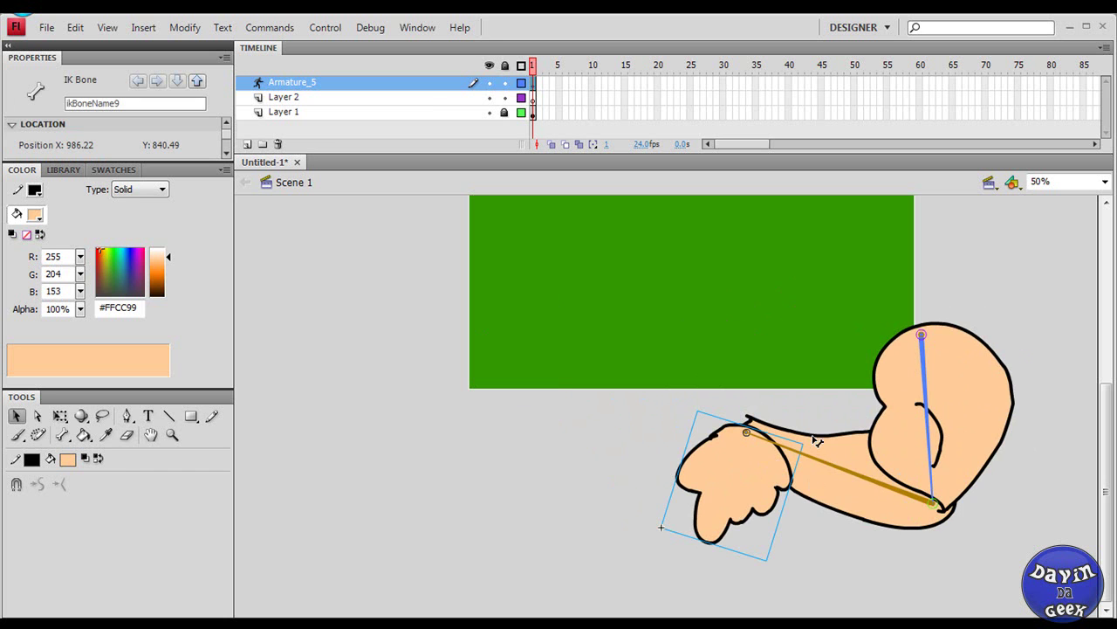
drag(758, 441, 666, 377)
click(666, 377)
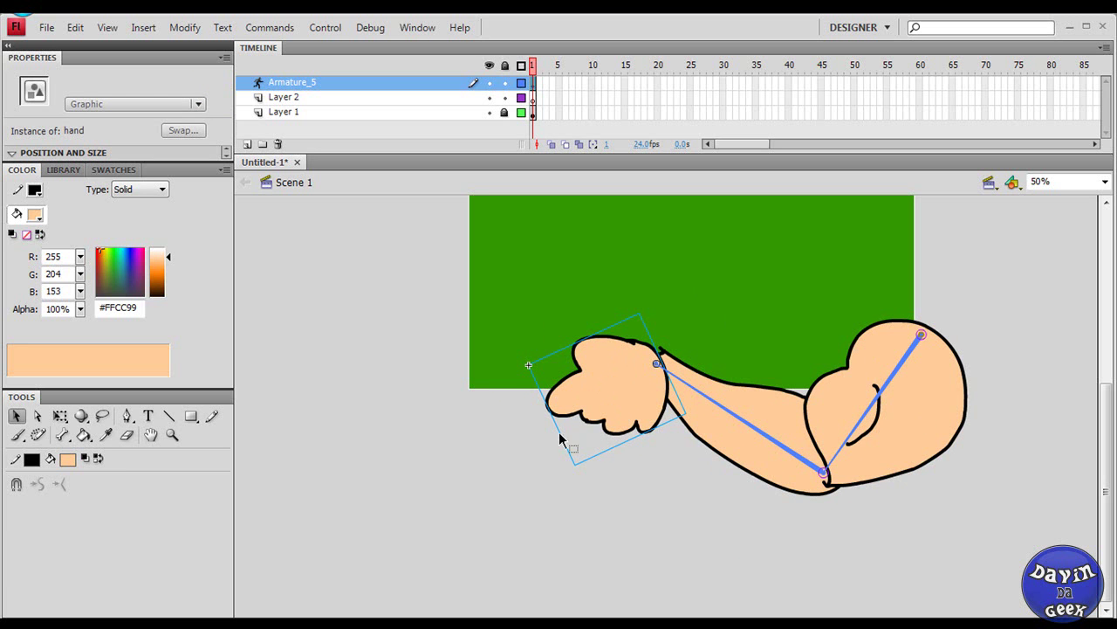
drag(661, 371, 784, 385)
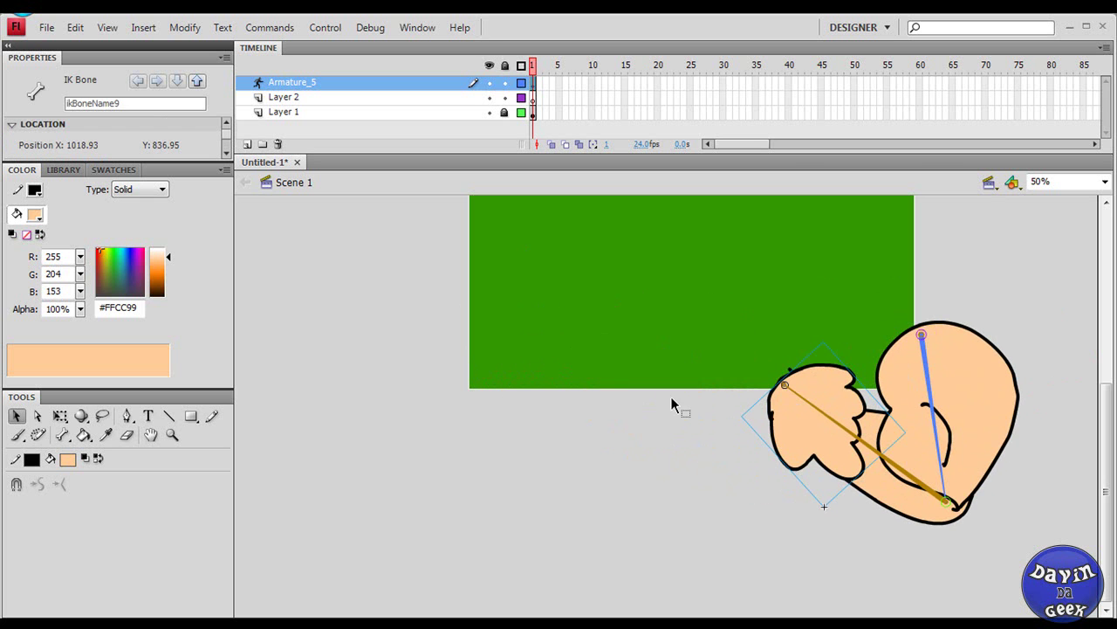
Add a layer above Armature_5, lock Armature_5 and Layer 2, and draw a leg outline with a flat foot beside the green stage.
click(211, 416)
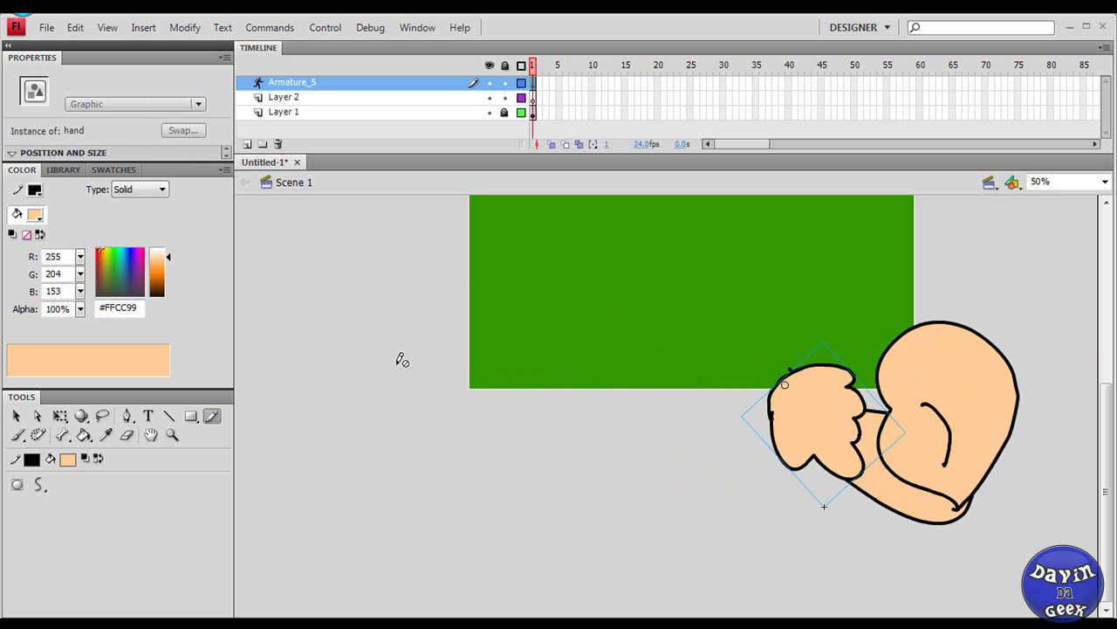
click(339, 301)
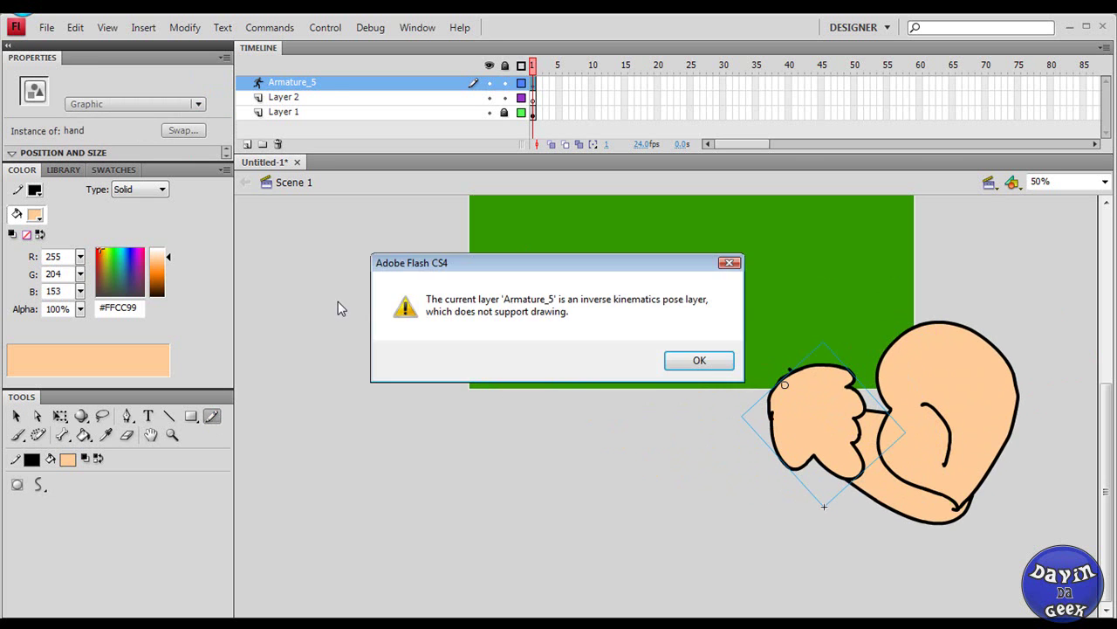
click(694, 360)
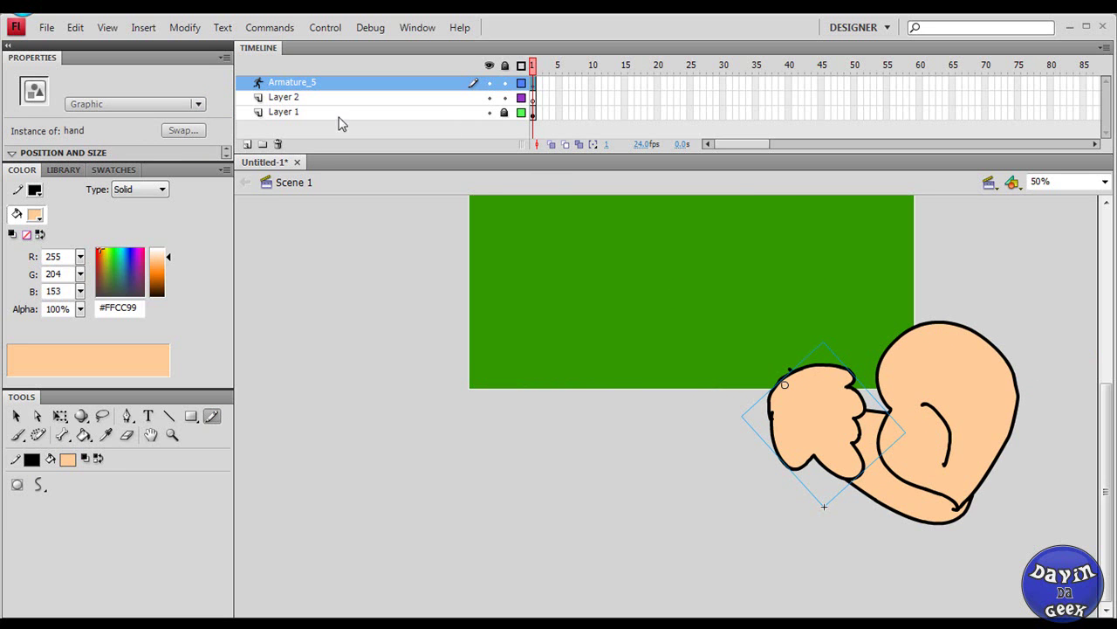
click(254, 144)
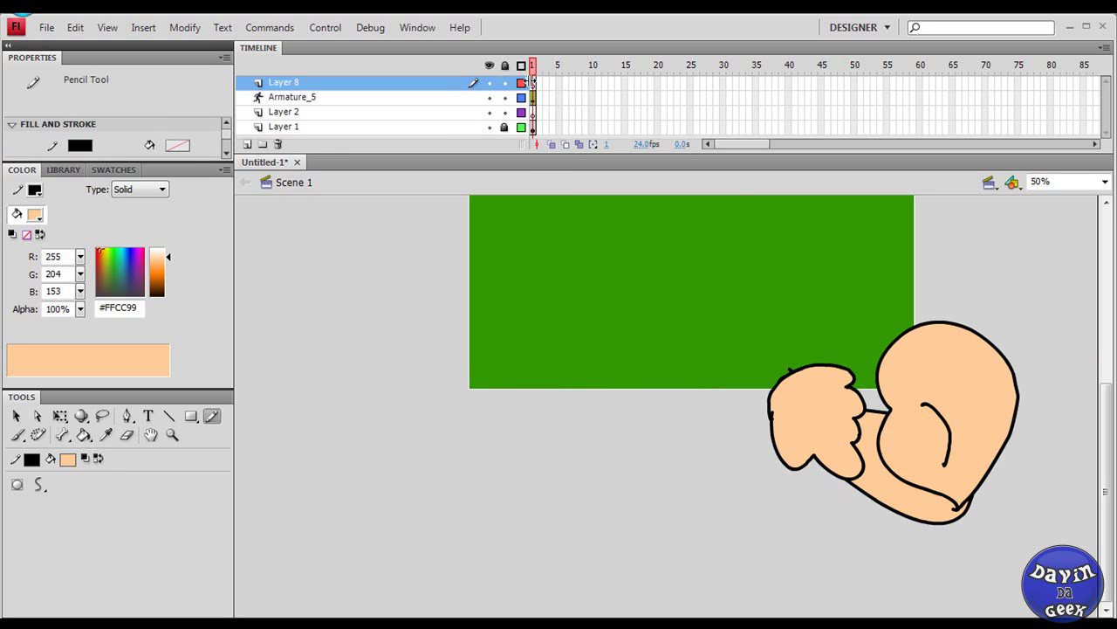
click(529, 82)
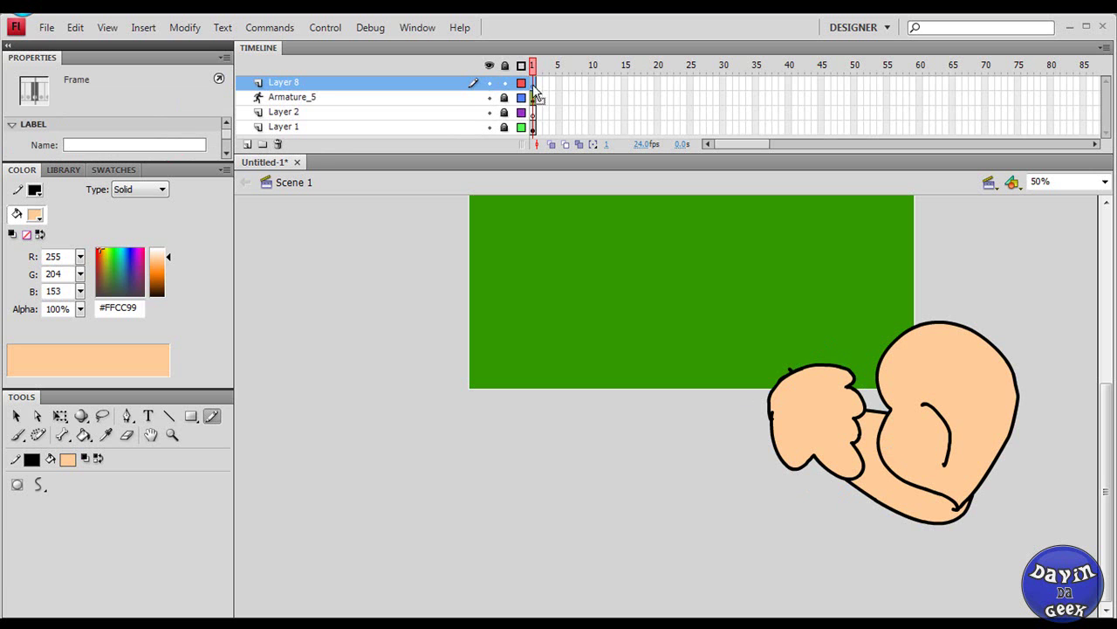
mouse_move(358, 352)
mouse_down()
mouse_move(337, 521)
mouse_move(370, 582)
mouse_move(305, 565)
mouse_move(265, 575)
mouse_move(306, 605)
mouse_move(368, 611)
mouse_move(430, 598)
mouse_move(459, 569)
mouse_move(371, 578)
mouse_up()
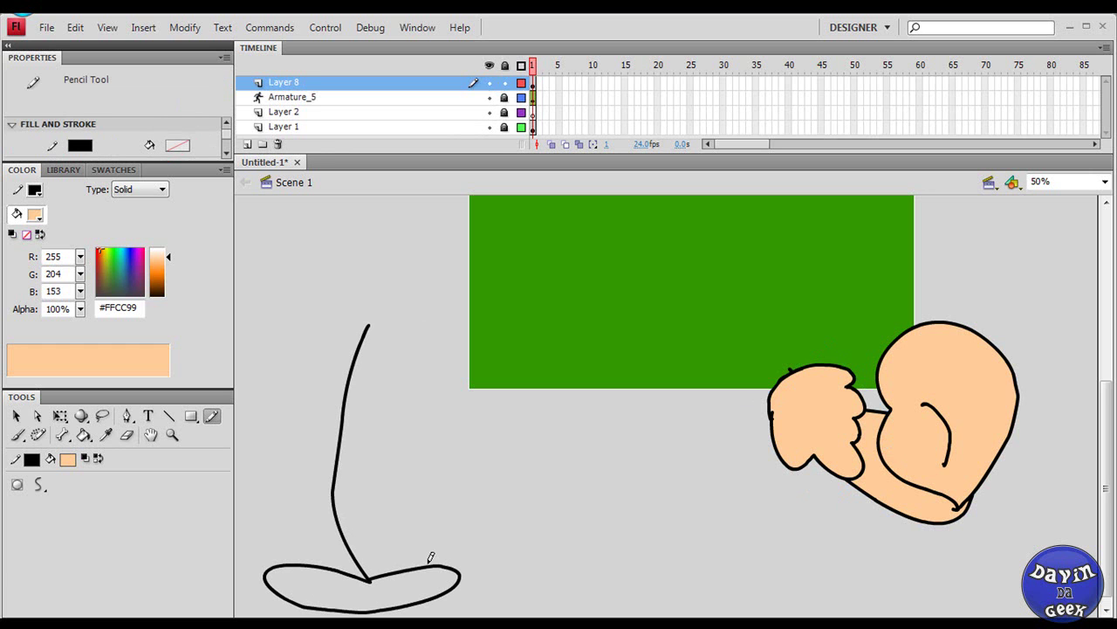
mouse_move(442, 559)
mouse_down()
mouse_move(402, 459)
mouse_move(417, 365)
mouse_move(410, 324)
mouse_move(364, 329)
mouse_up()
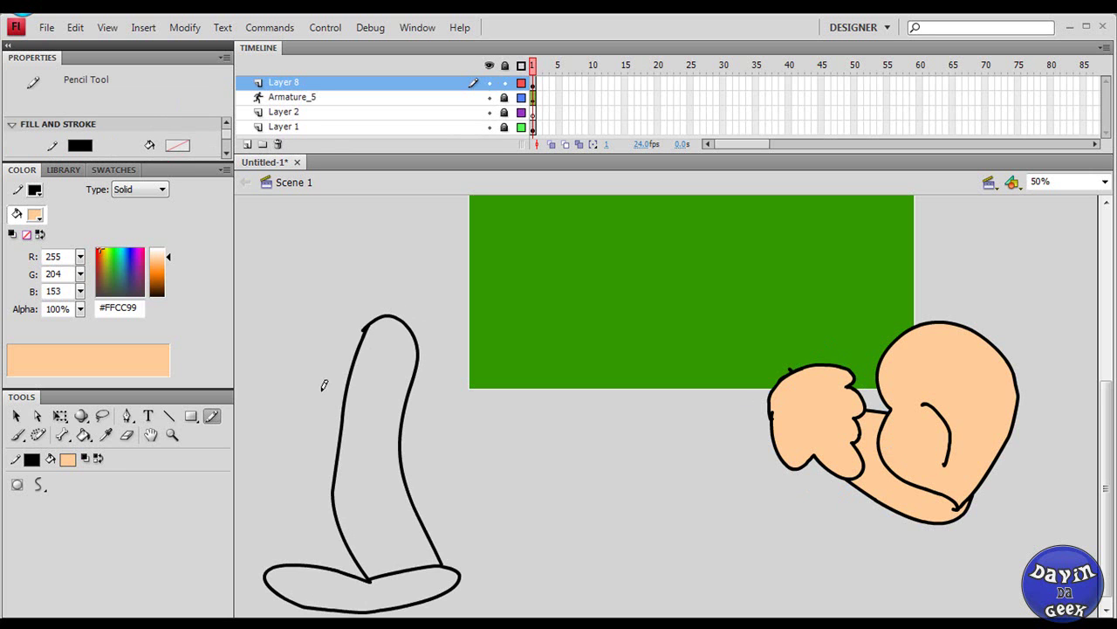
Fill the leg above the foot with the blue color #333399.
click(75, 459)
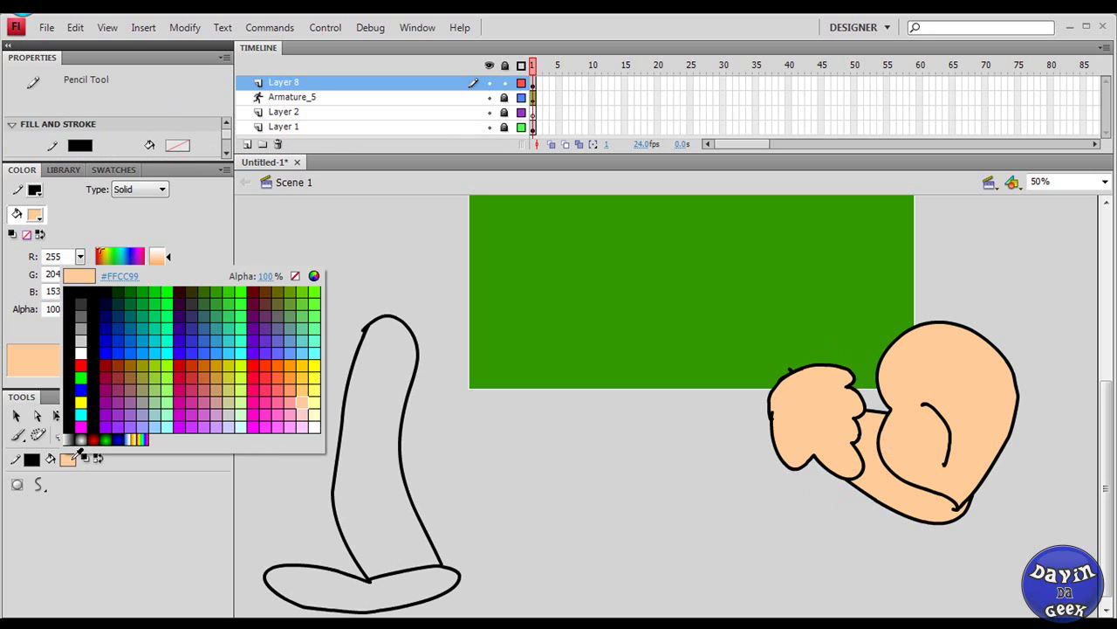
click(112, 377)
click(75, 458)
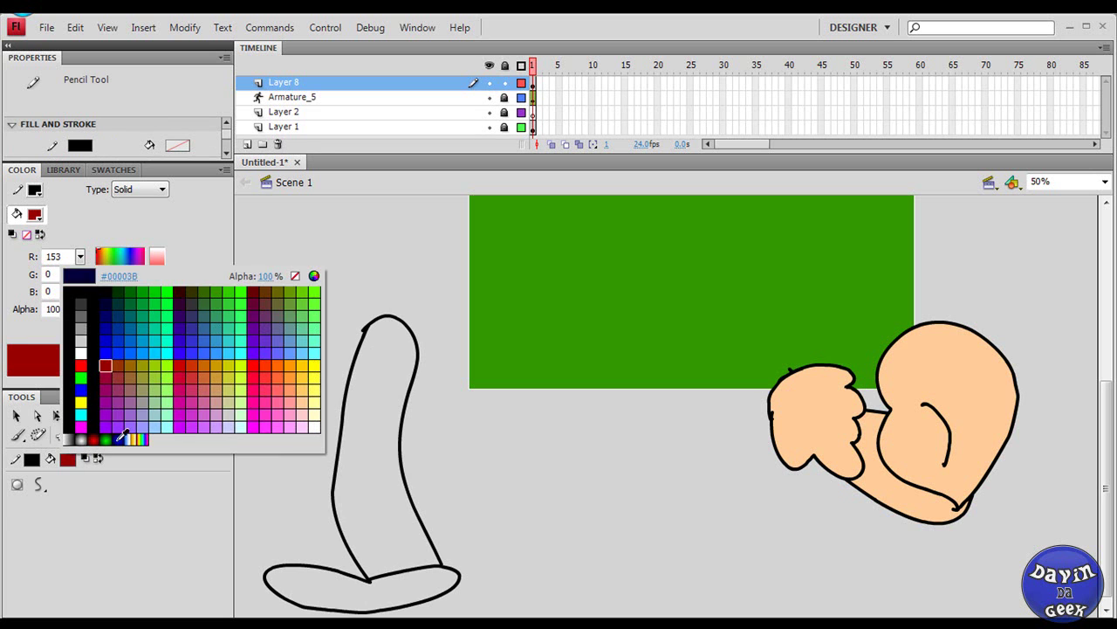
click(199, 327)
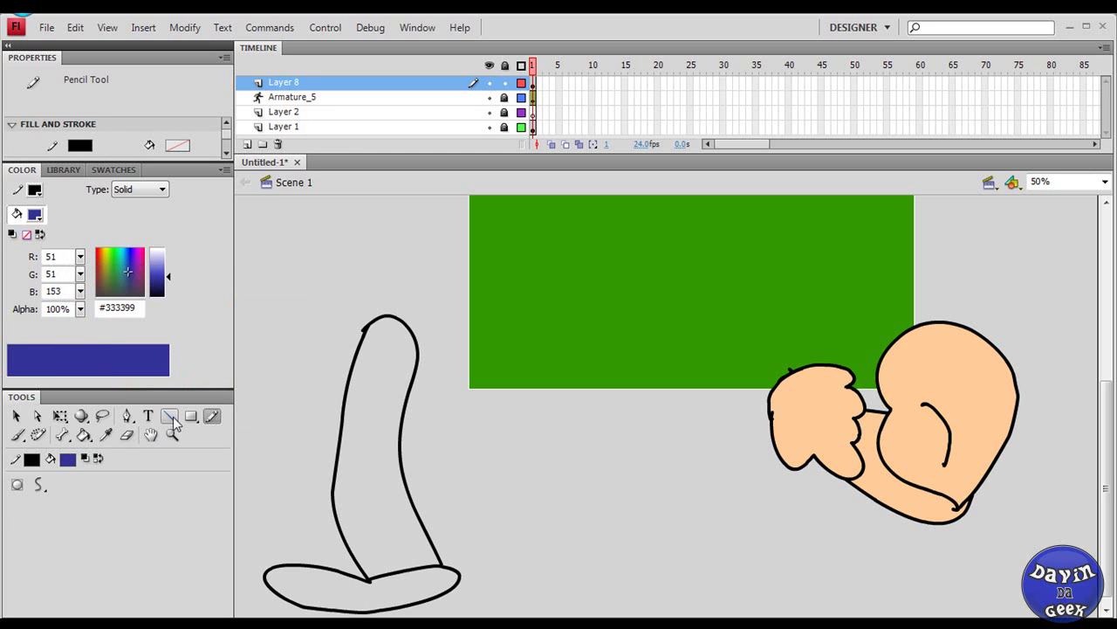
click(84, 434)
click(382, 377)
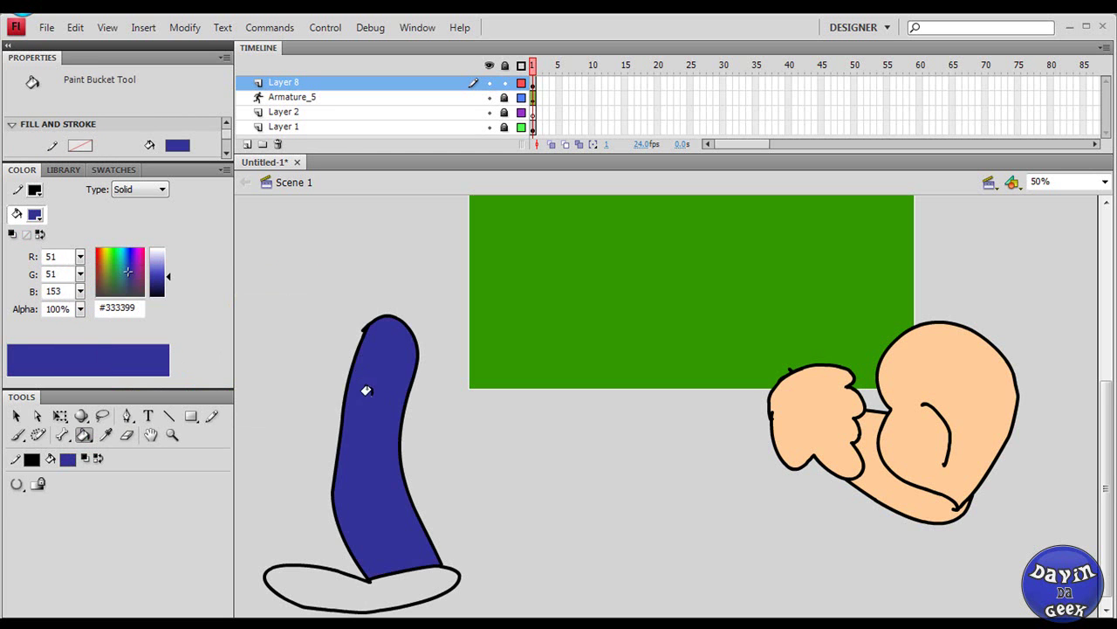
Fill the foot shape with black (#000000).
scroll(400, 426, down, 1)
click(70, 460)
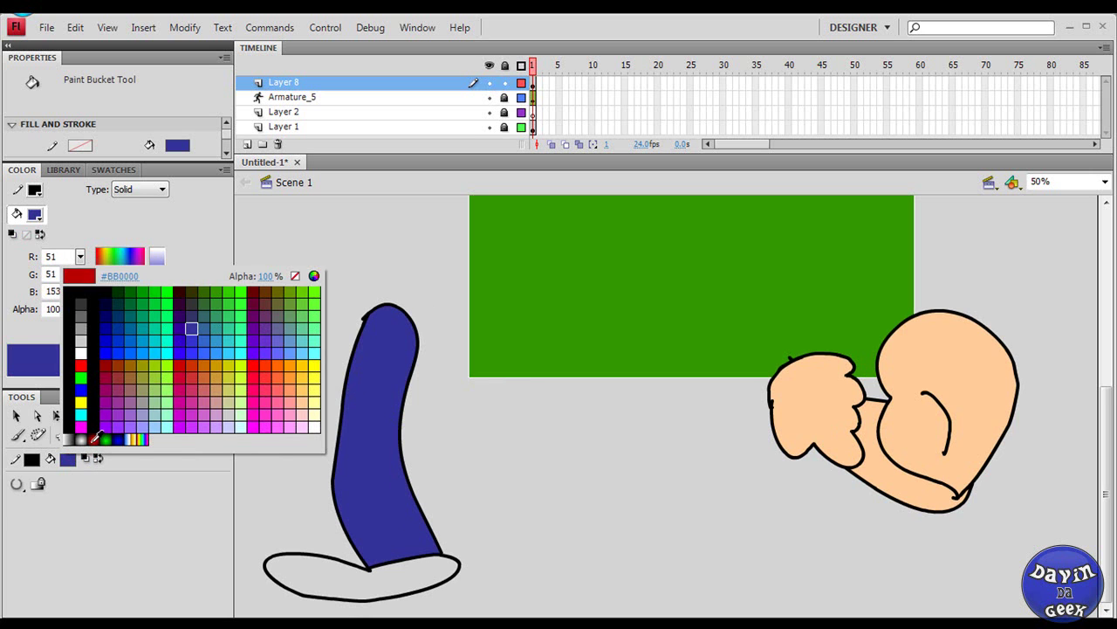
click(104, 363)
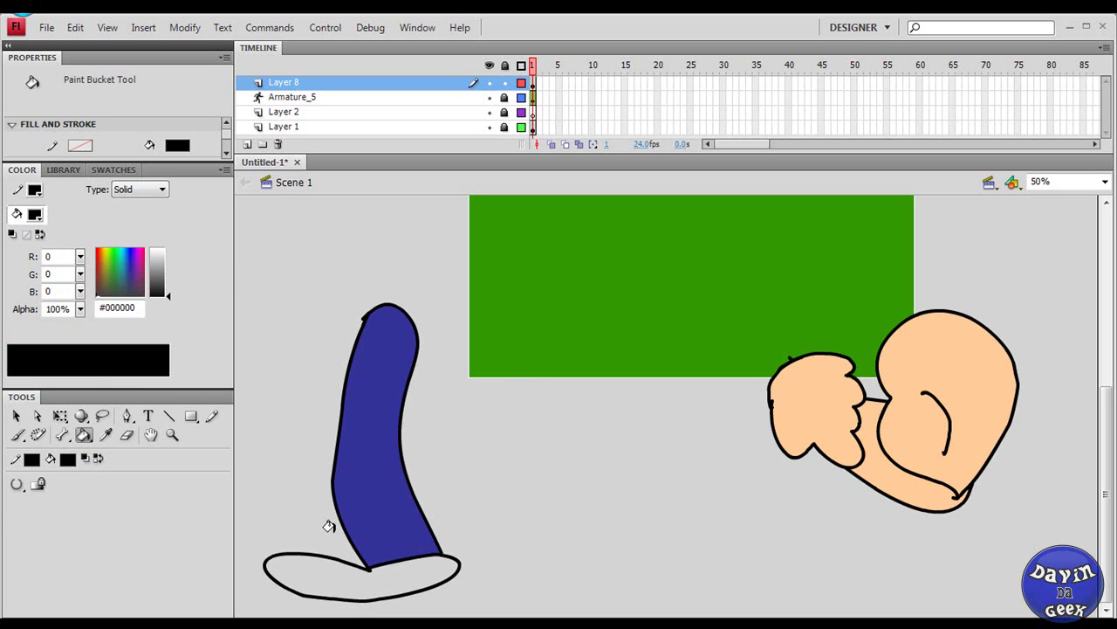
click(403, 572)
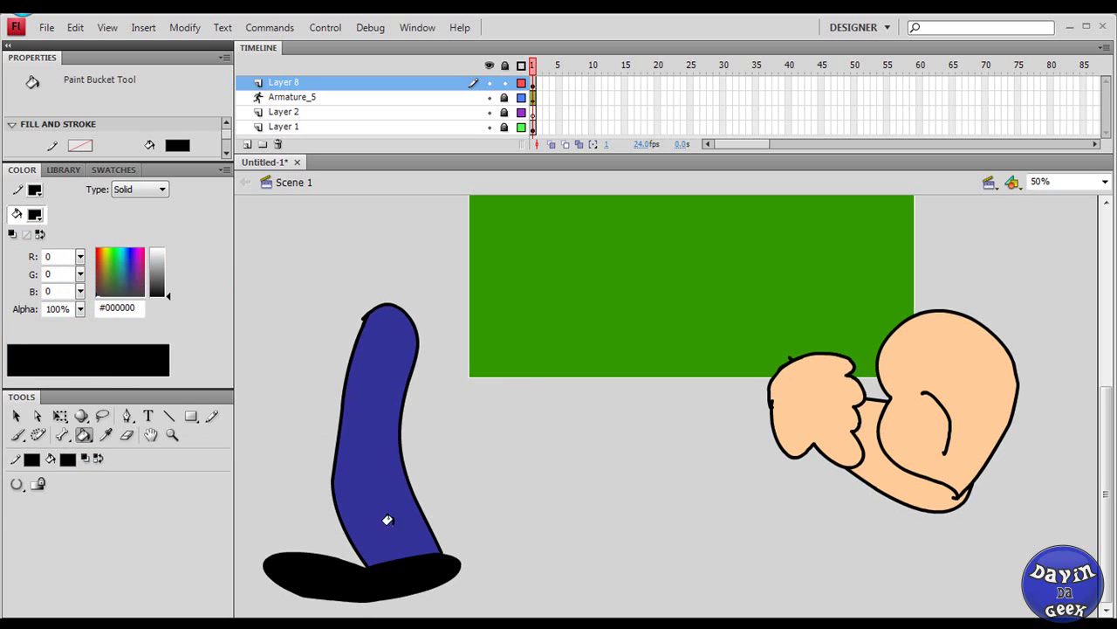
Select the entire leg drawing, including the whole black foot.
click(62, 434)
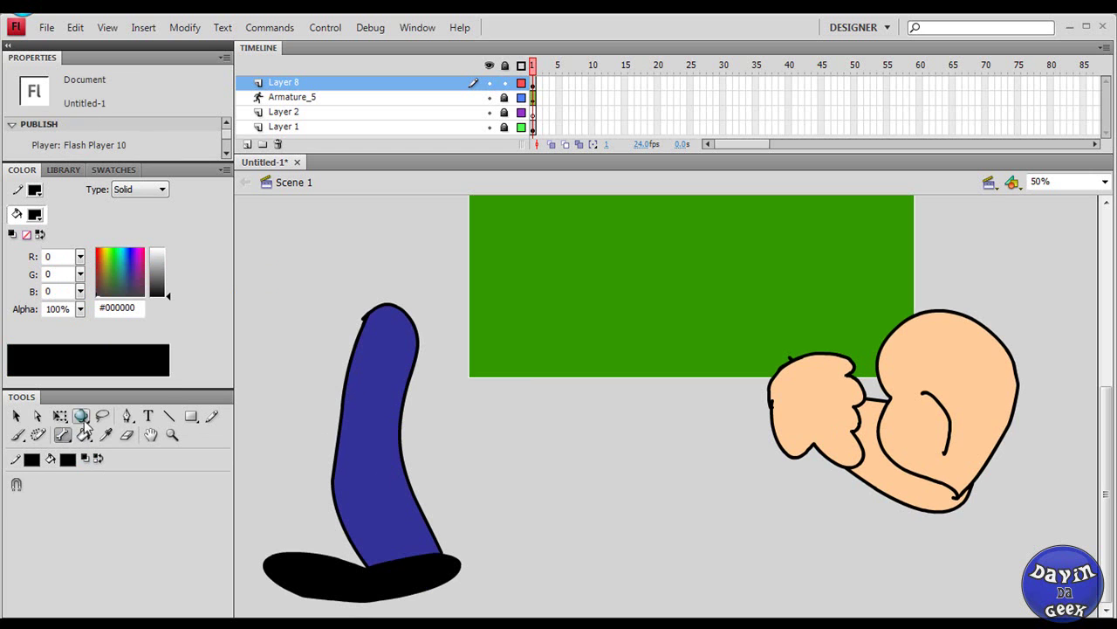
click(398, 323)
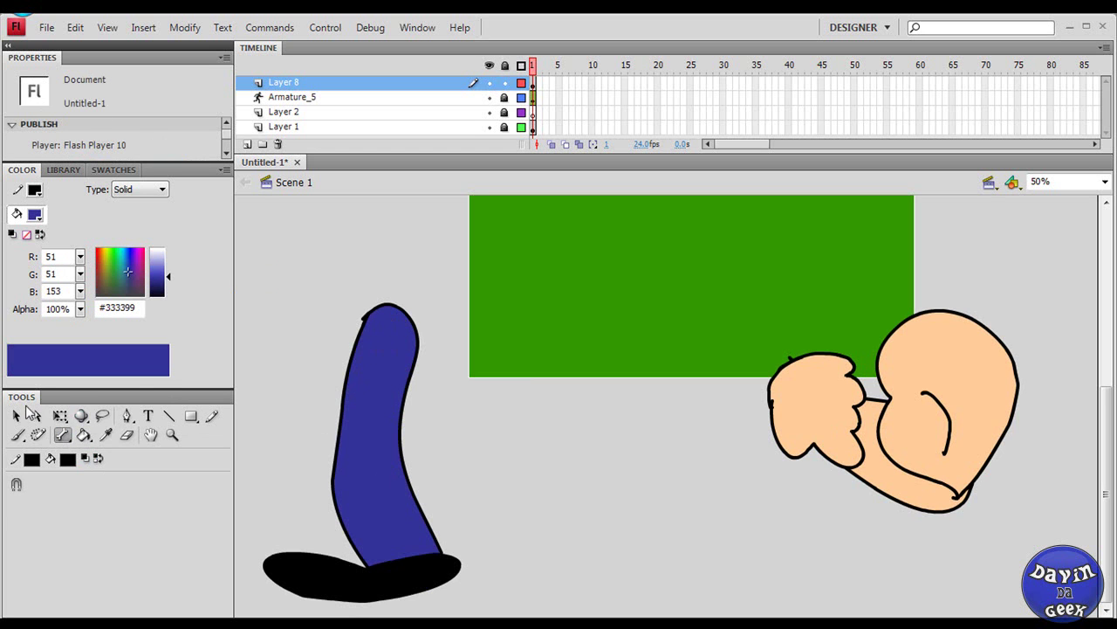
click(16, 416)
drag(320, 229, 452, 580)
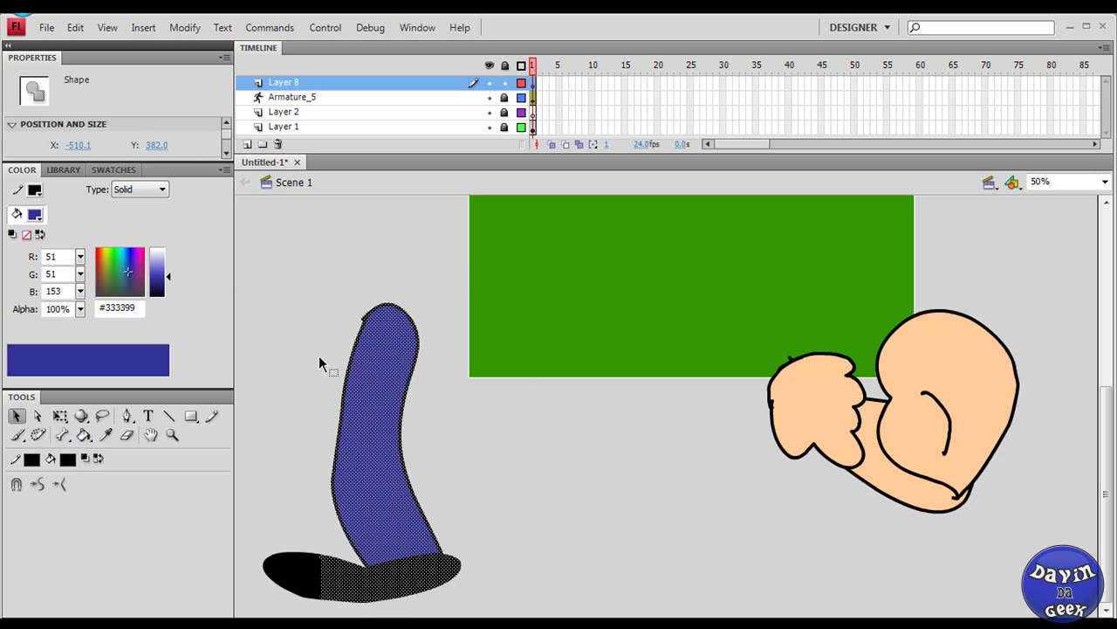
drag(288, 238, 391, 603)
drag(421, 557, 580, 617)
drag(420, 616, 157, 489)
drag(562, 599, 399, 616)
drag(244, 428, 471, 614)
click(468, 613)
drag(399, 617, 246, 248)
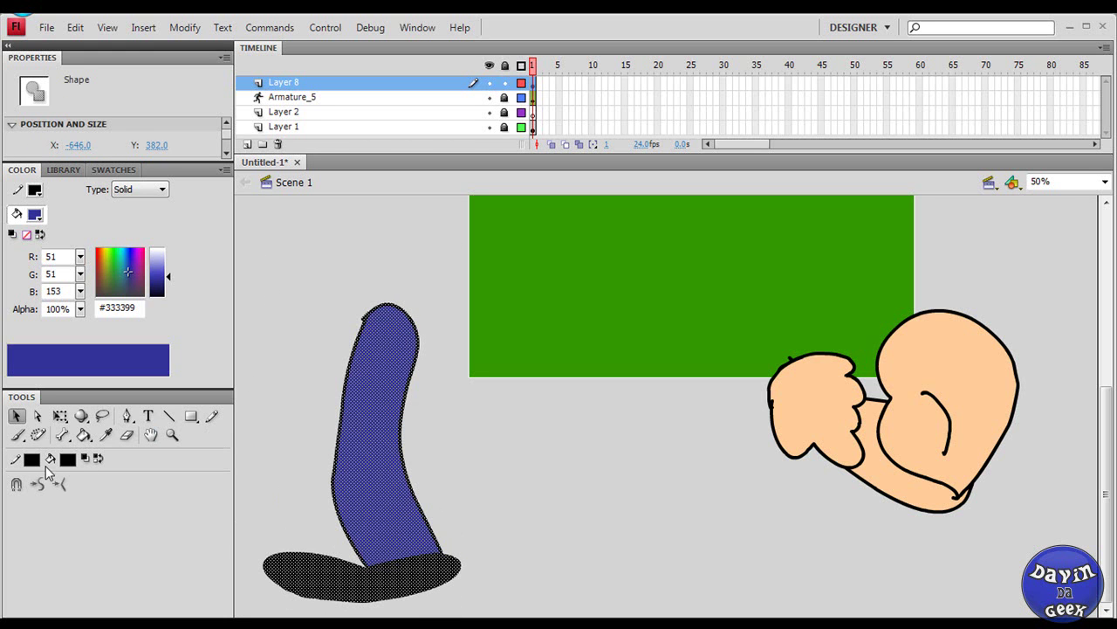
Add a bone chain to the leg from hip through knee and ankle to the toes, and bend the knee by moving the foot.
click(62, 434)
drag(390, 323, 283, 568)
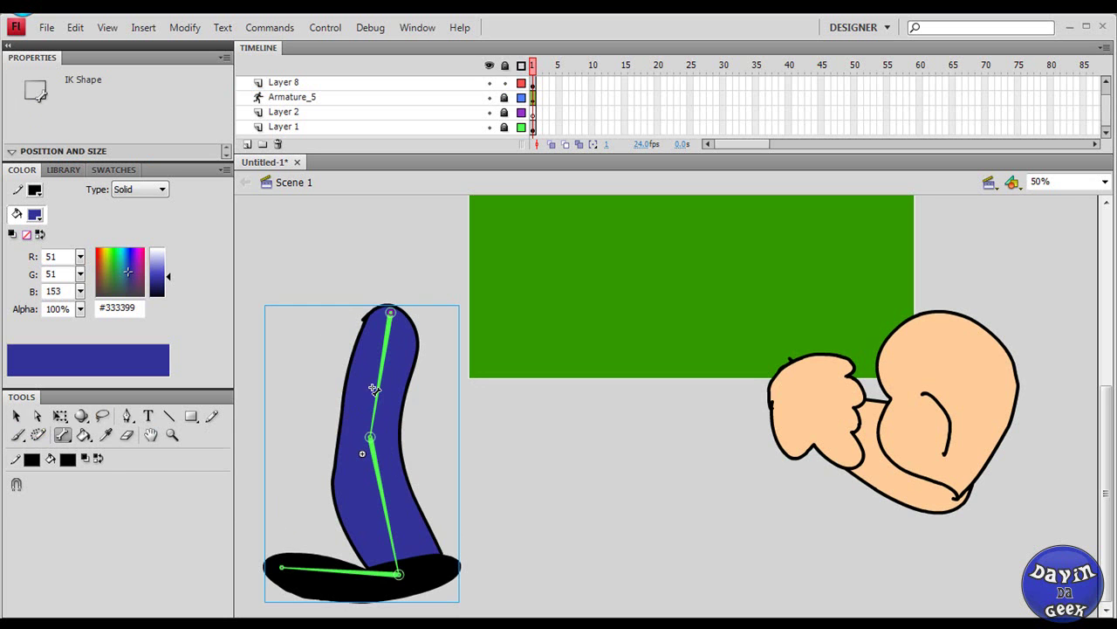
click(16, 417)
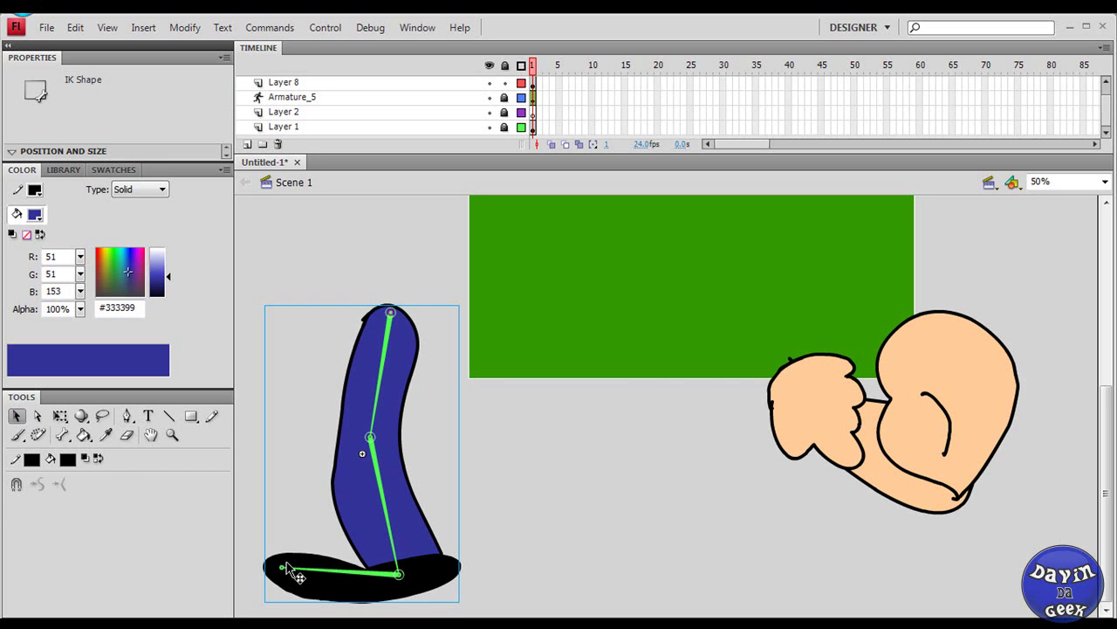
drag(291, 577, 316, 587)
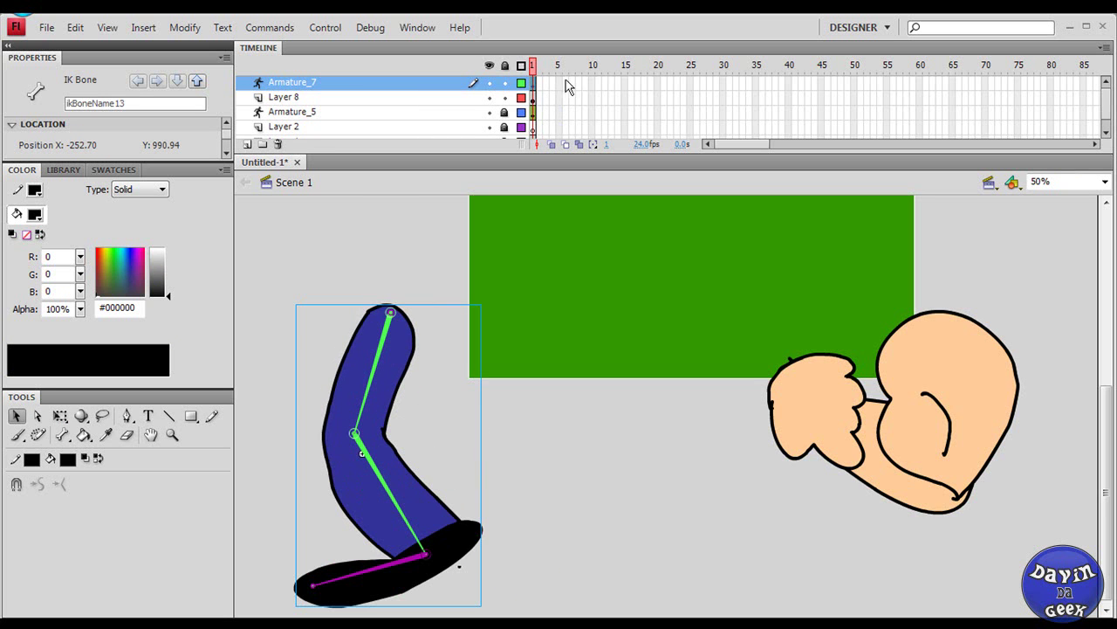
Extend the Armature_7 layer's pose span to frame 35 and deselect the leg.
drag(533, 82, 758, 82)
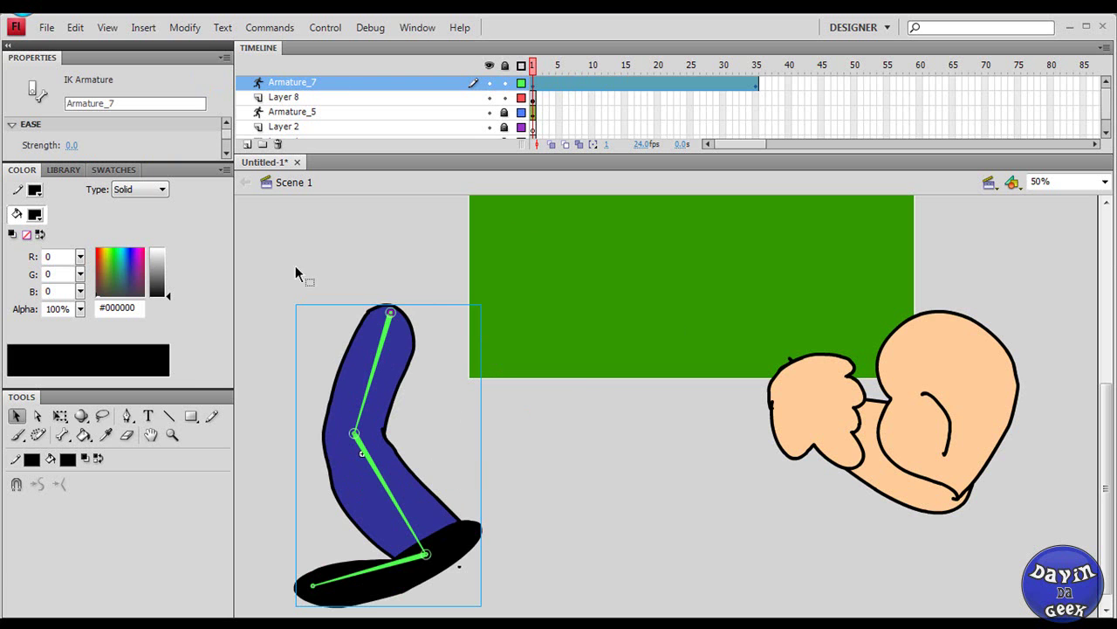
click(414, 353)
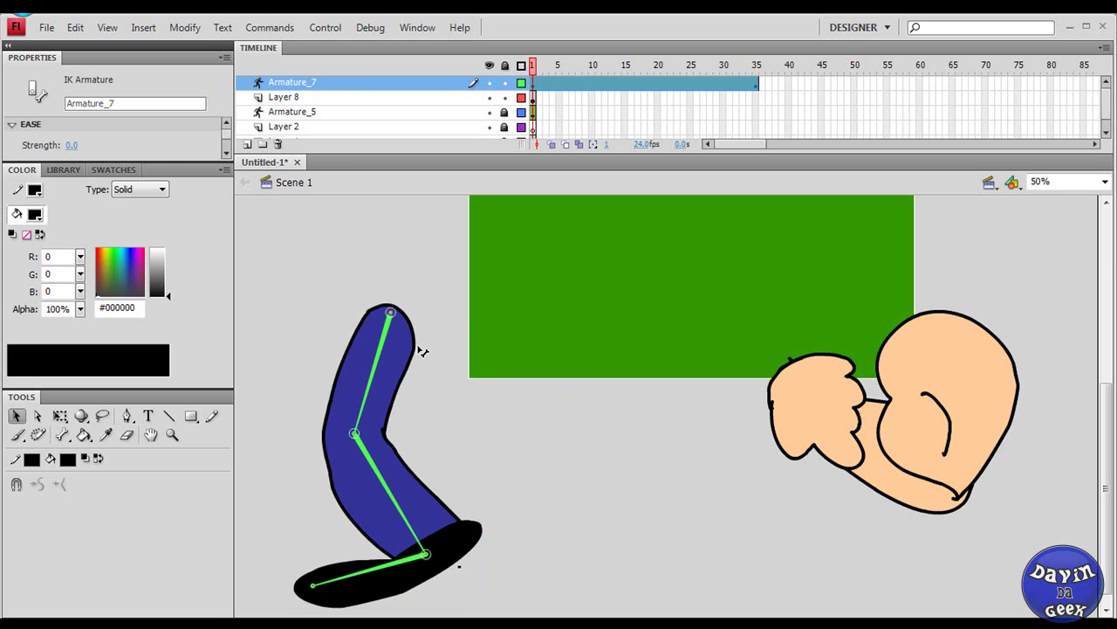
click(422, 351)
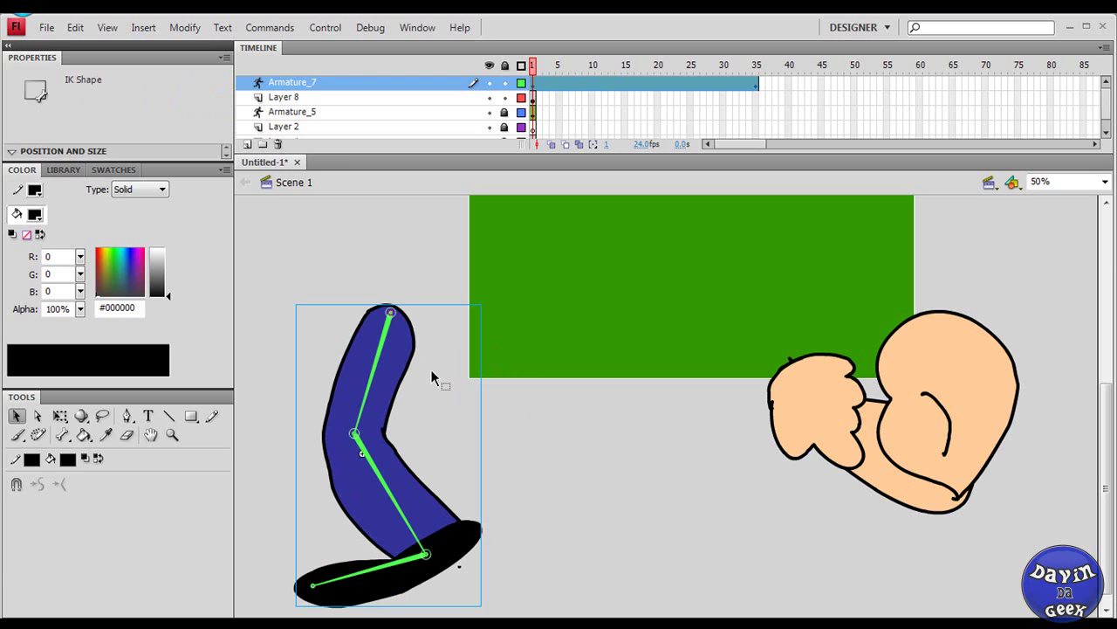
click(798, 411)
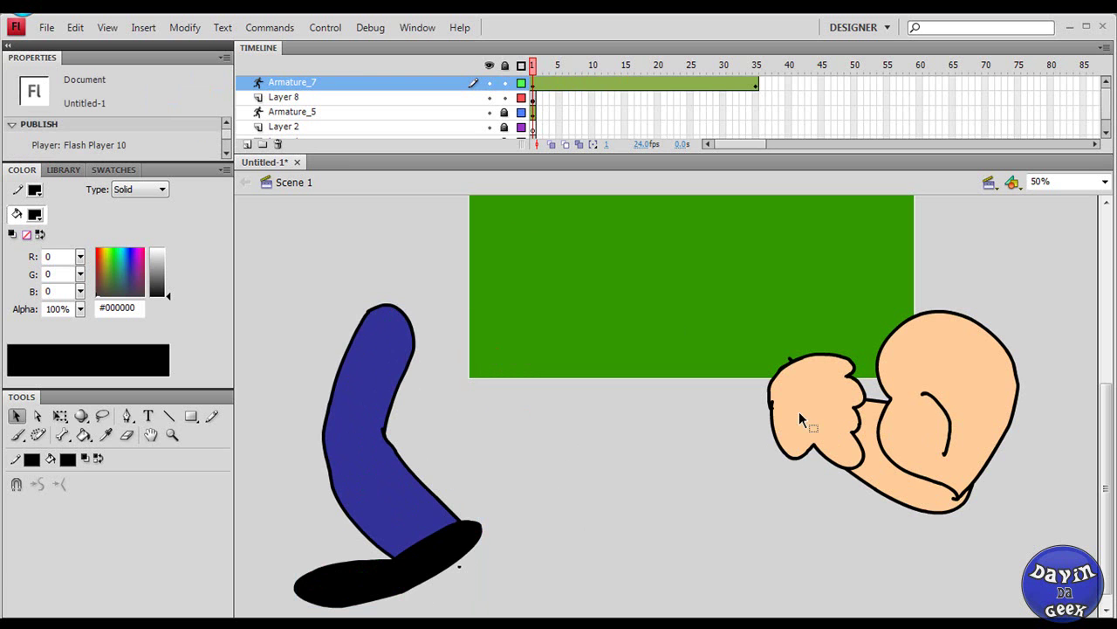